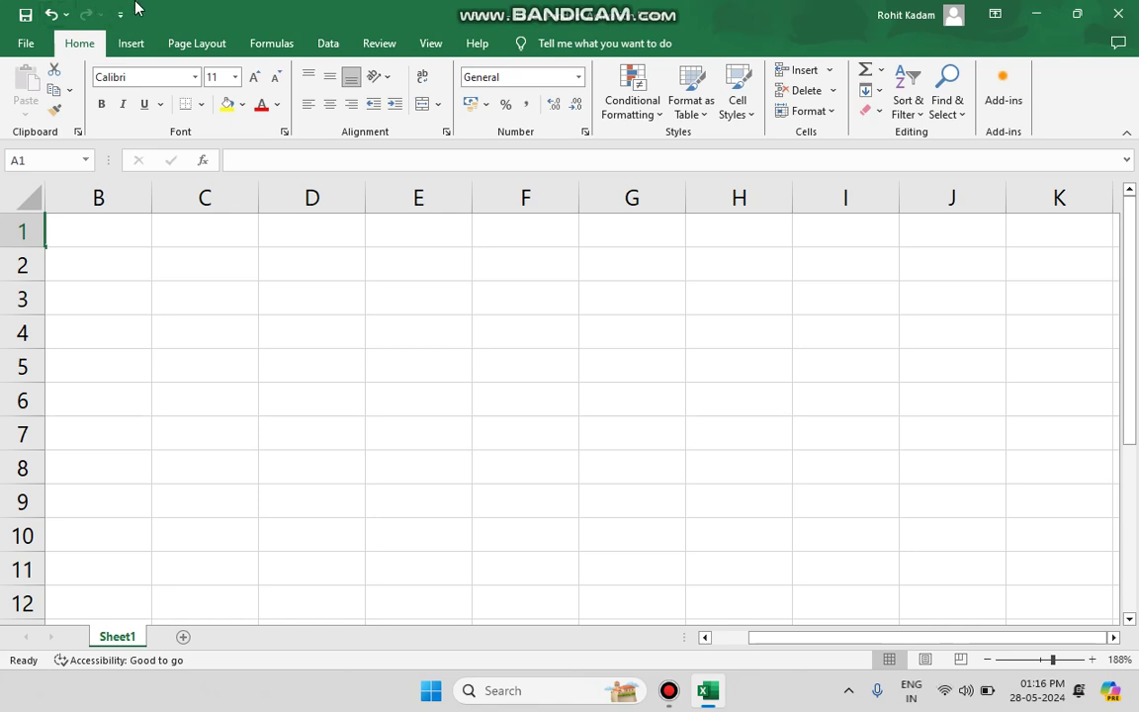
Step: Enter 1 in cell B3 and repeatedly undo and redo the entry, ending with an undo
left_click(142, 294)
type("1")
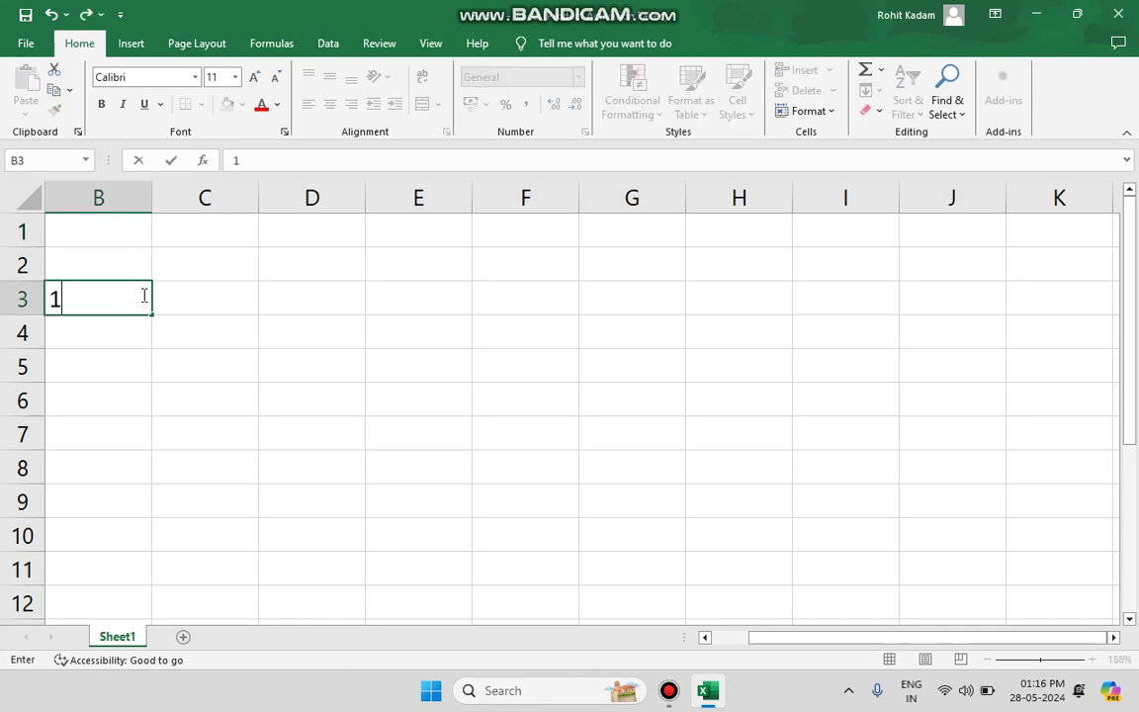
left_click(52, 15)
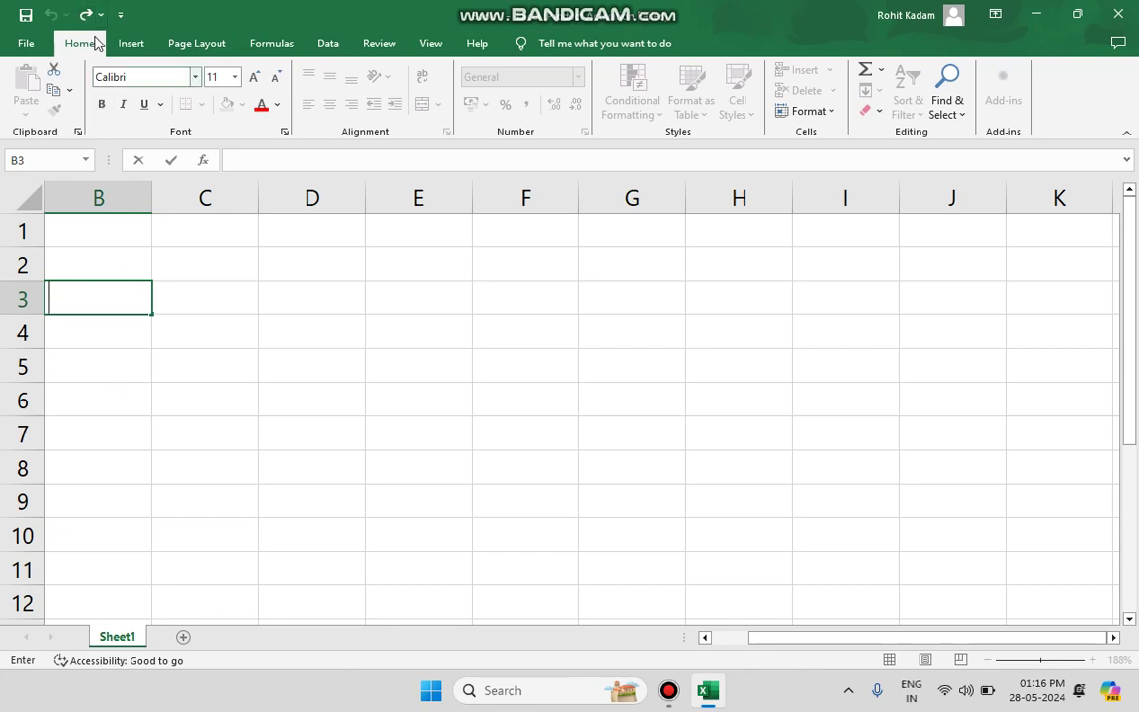
left_click(85, 15)
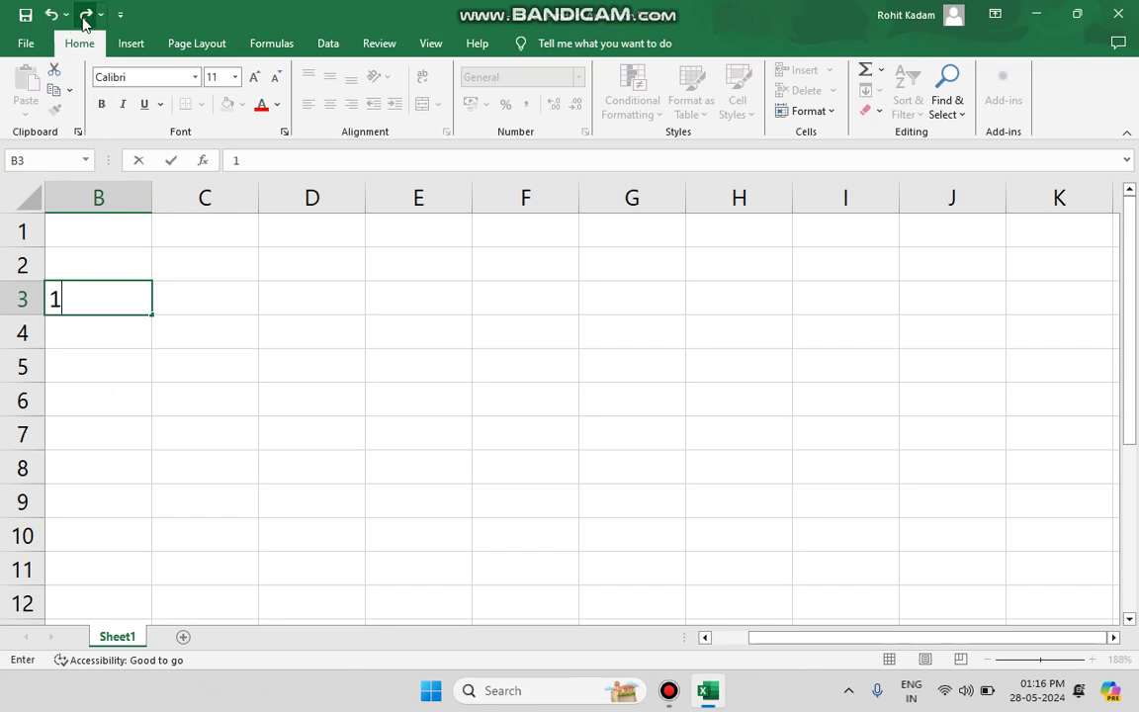
left_click(52, 15)
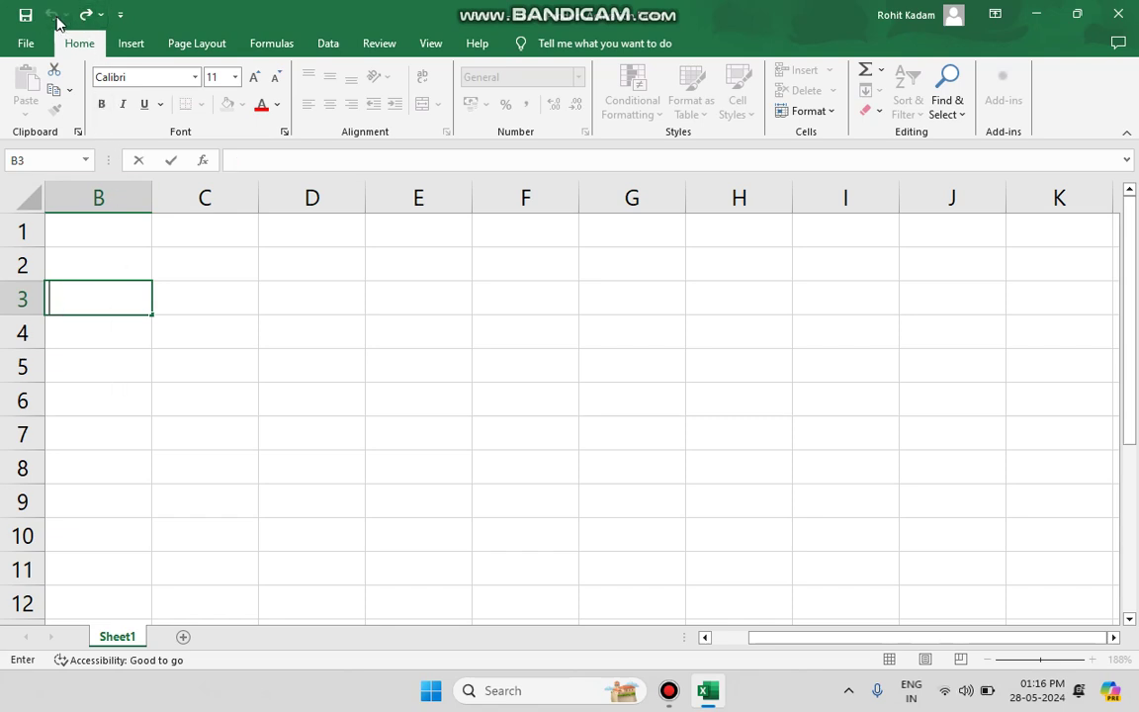
left_click(86, 16)
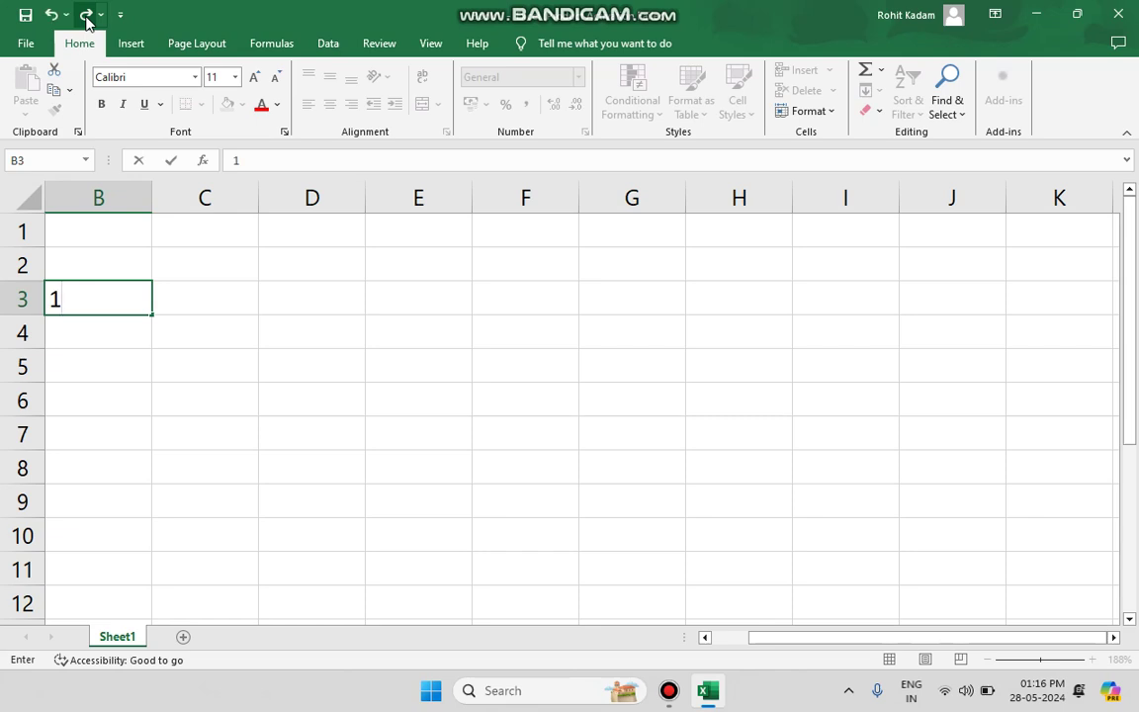
left_click(52, 16)
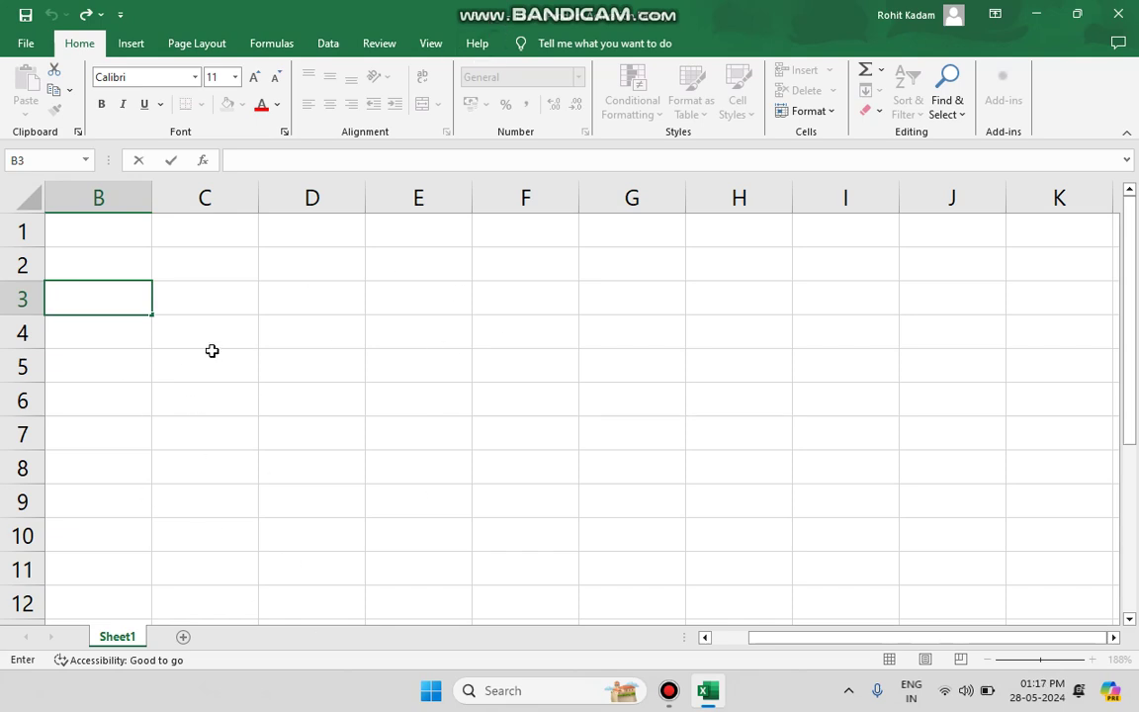
Step: Look through the File, Insert, Page Layout and Formulas commands, and return to the Home commands
left_click(30, 42)
left_click(30, 51)
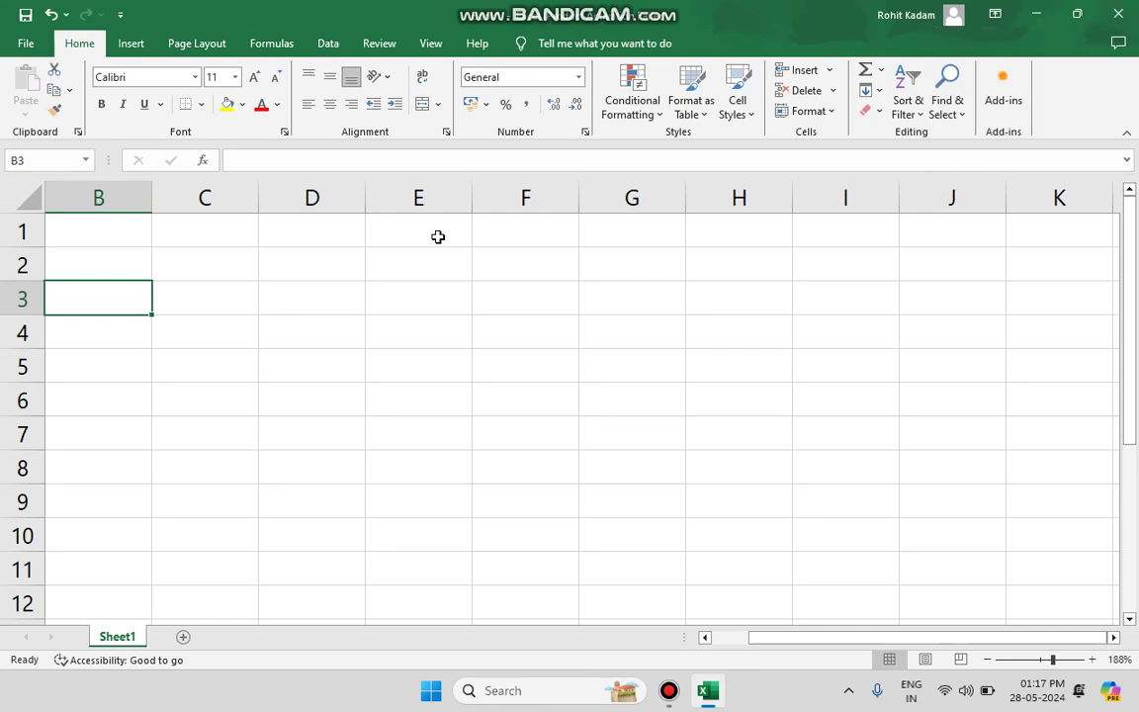
left_click(21, 50)
key("Escape")
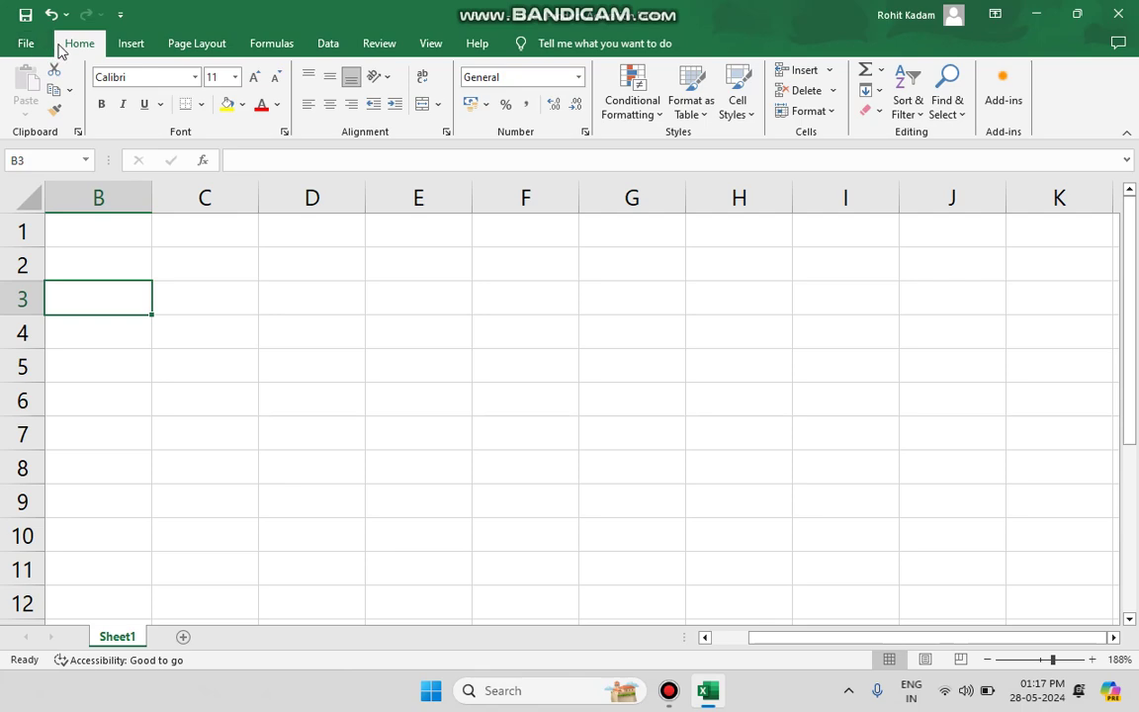
left_click(128, 43)
left_click(173, 44)
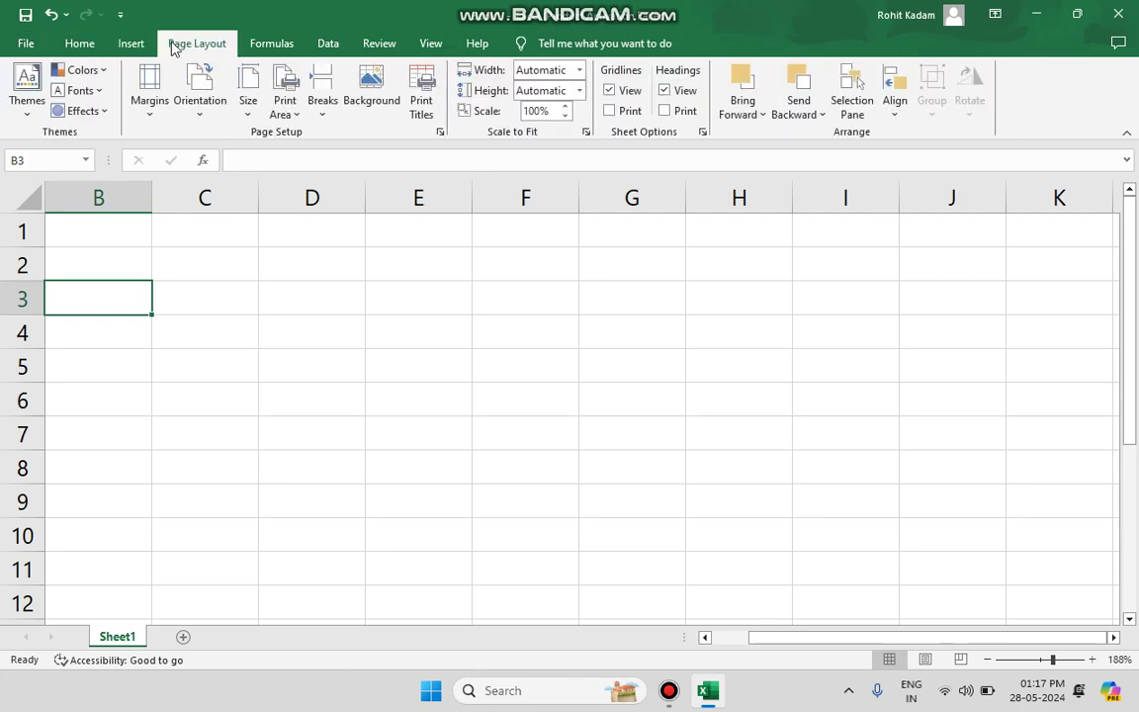
left_click(79, 44)
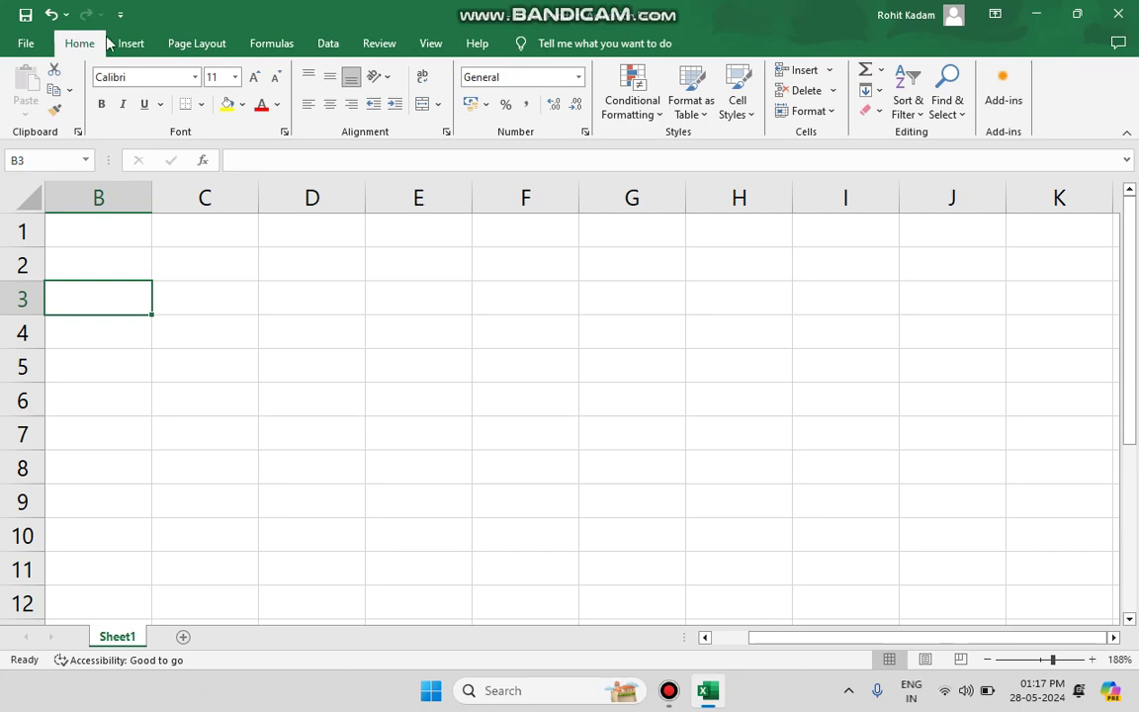
left_click(140, 43)
left_click(178, 43)
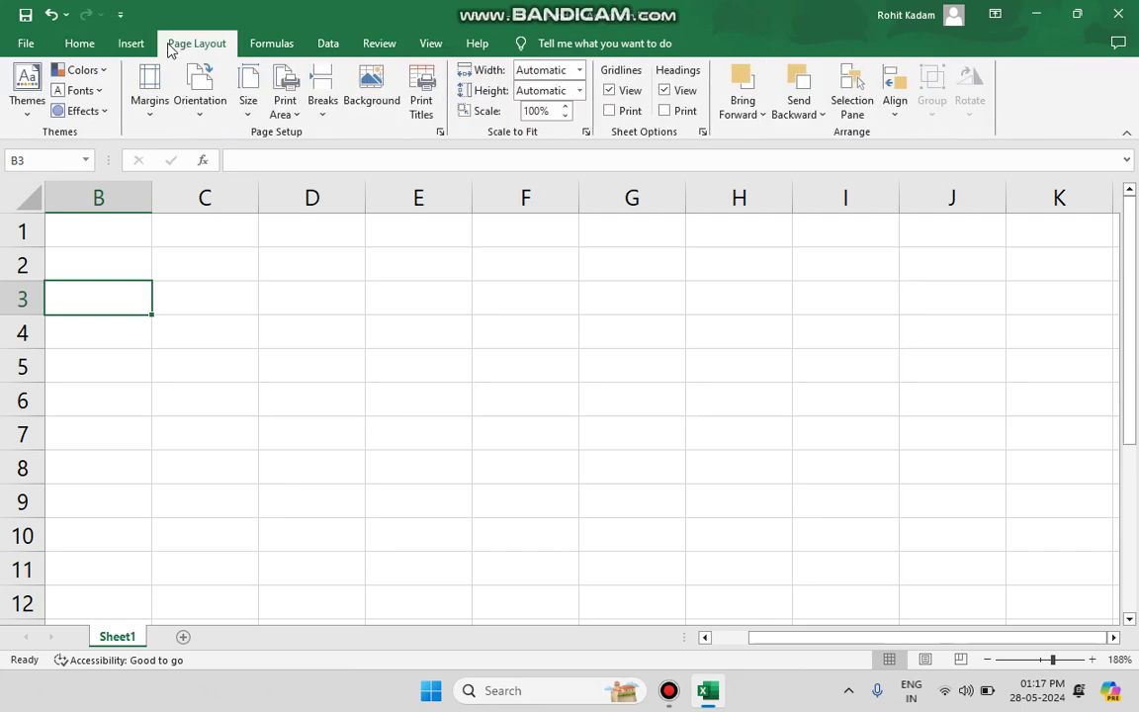
left_click(265, 44)
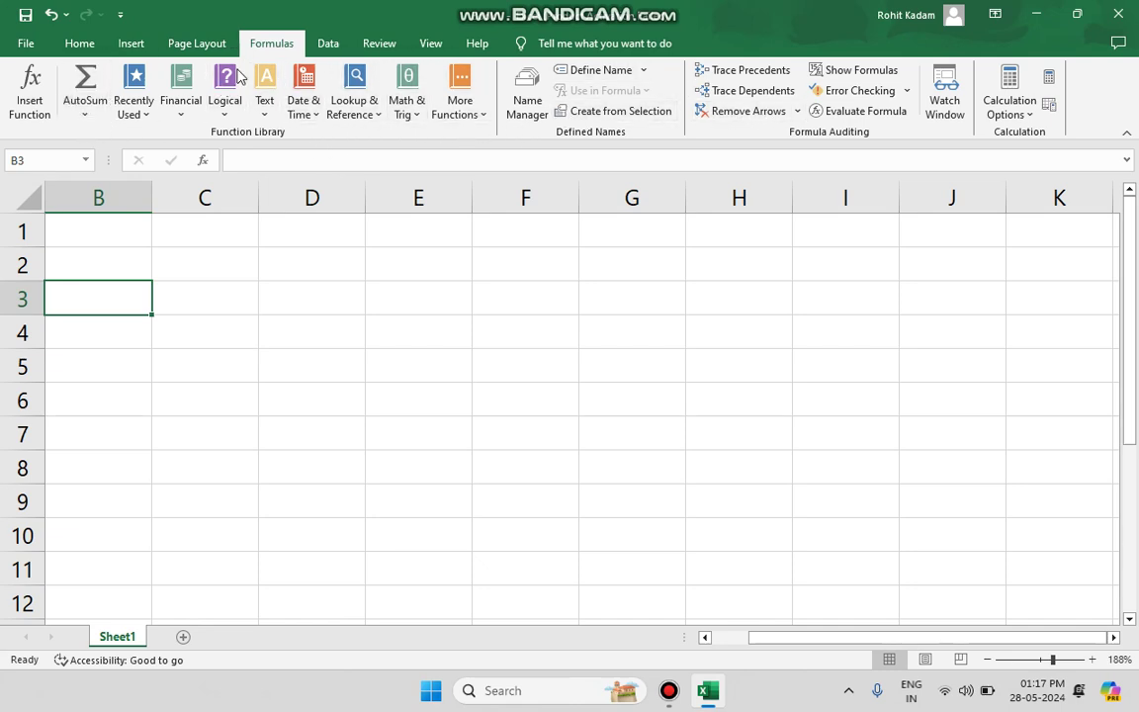
left_click(197, 44)
left_click(129, 43)
left_click(82, 43)
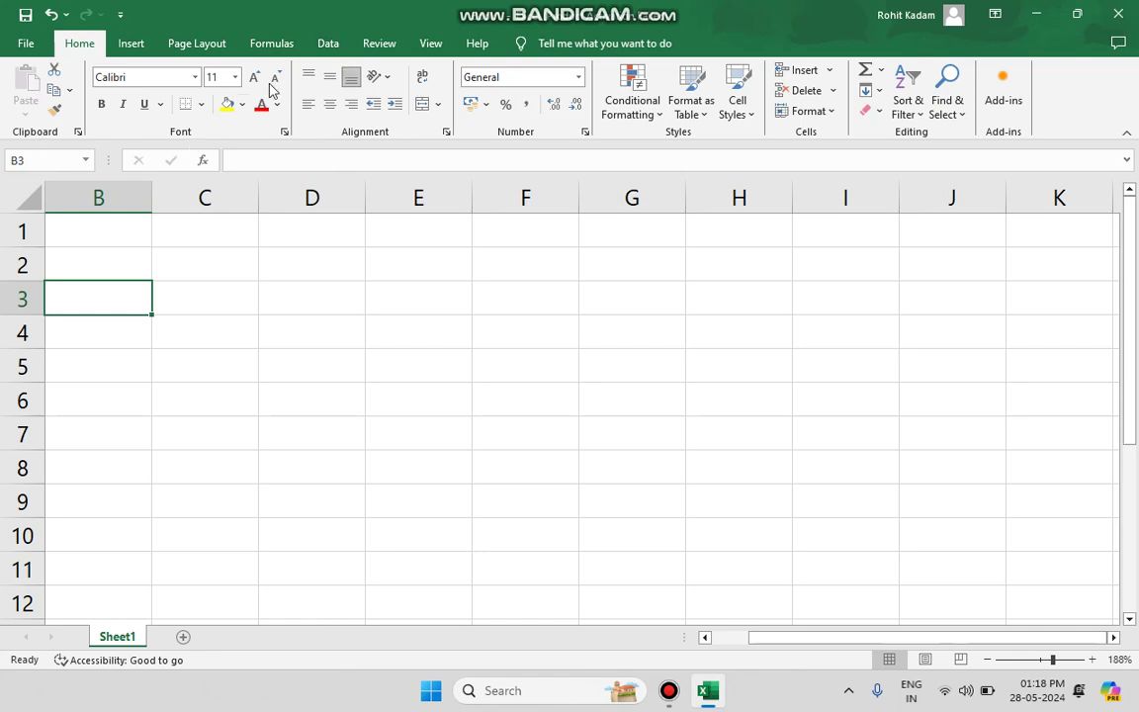
Step: Review the workbook's information page, including the workbook protection options and the title property
left_click(27, 45)
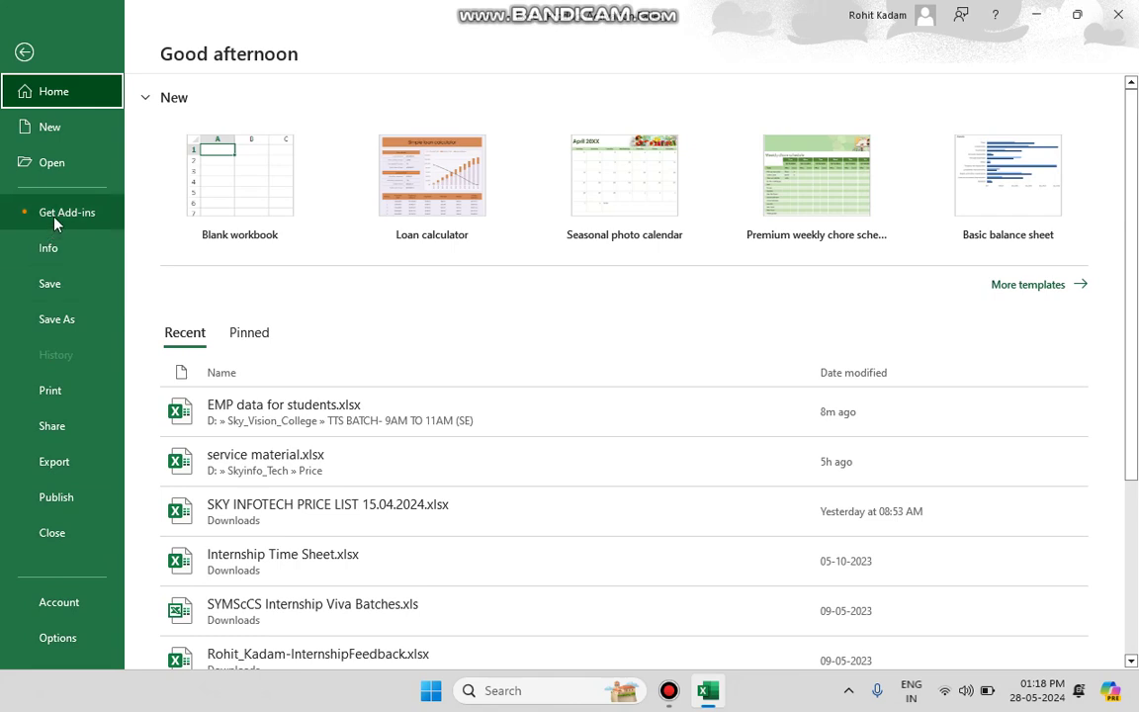
left_click(77, 255)
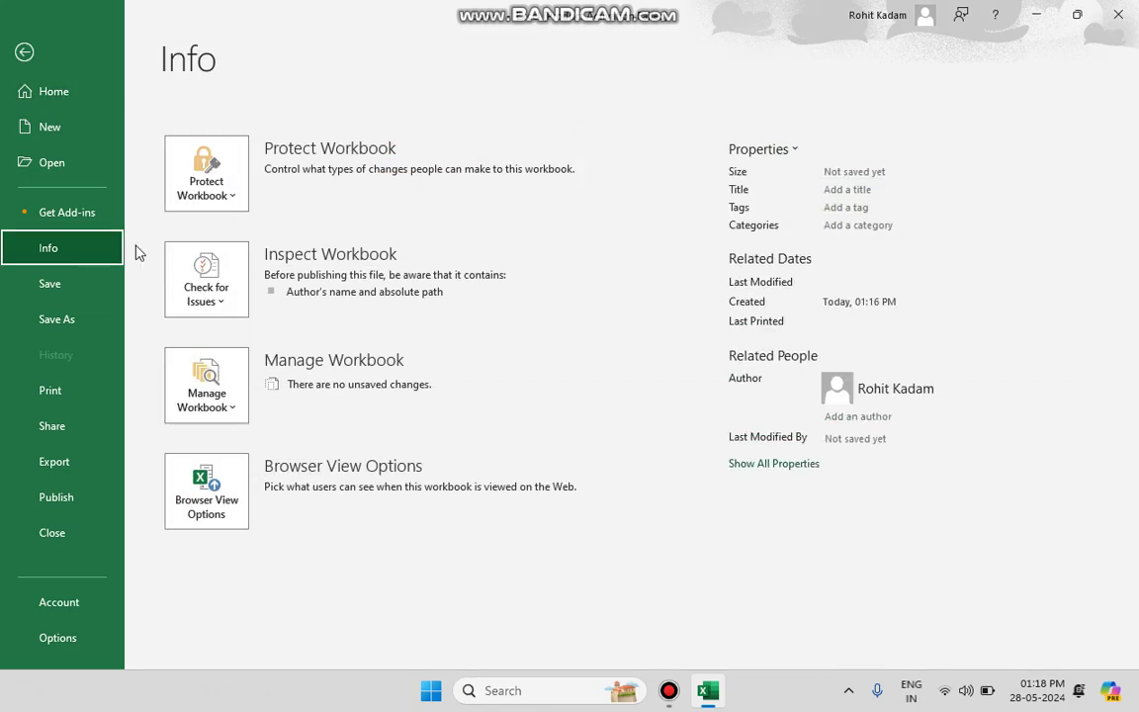
left_click(225, 188)
left_click(874, 188)
left_click(827, 190)
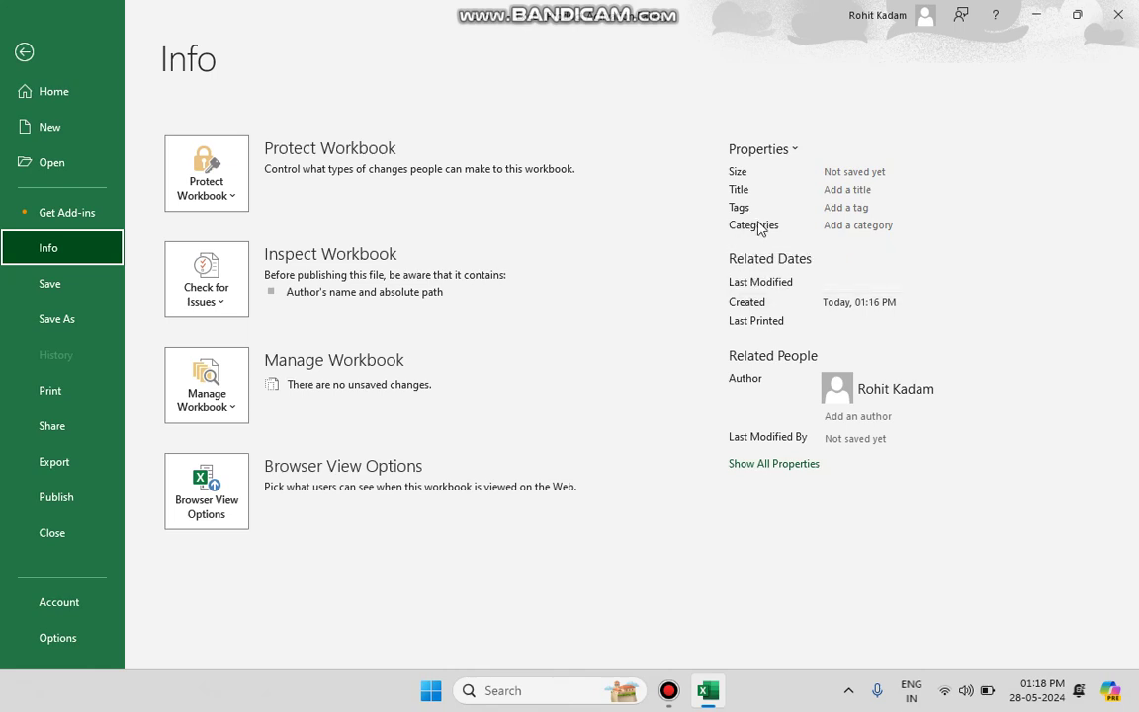
left_click(79, 282)
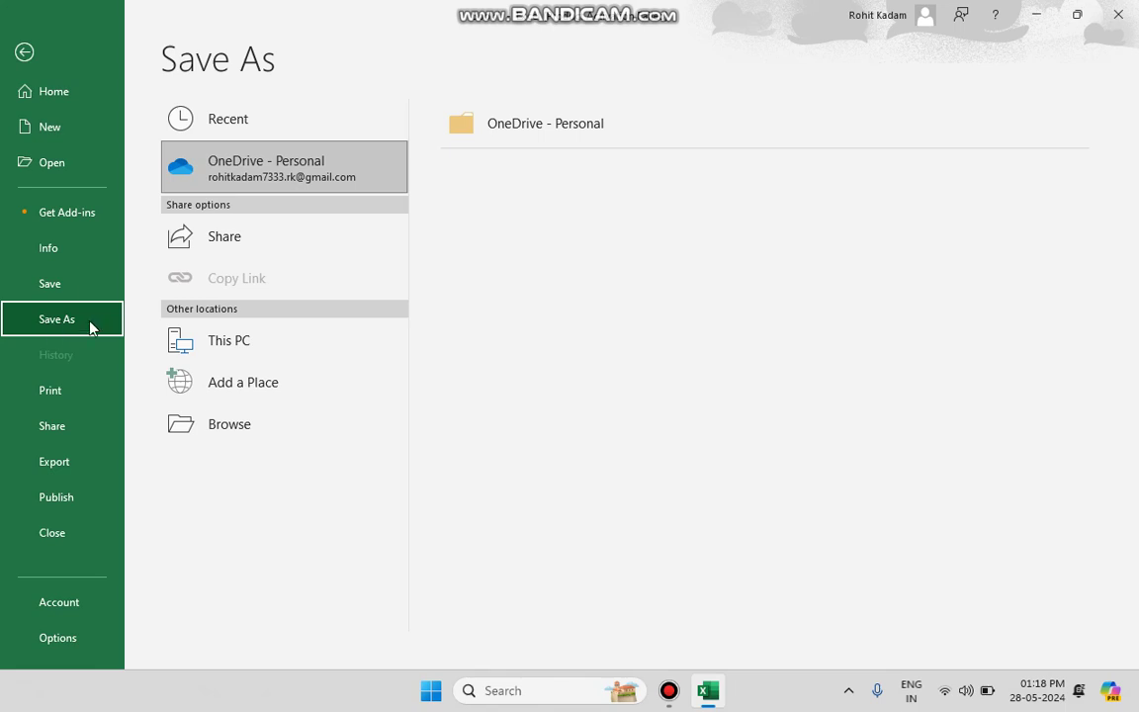
left_click(208, 433)
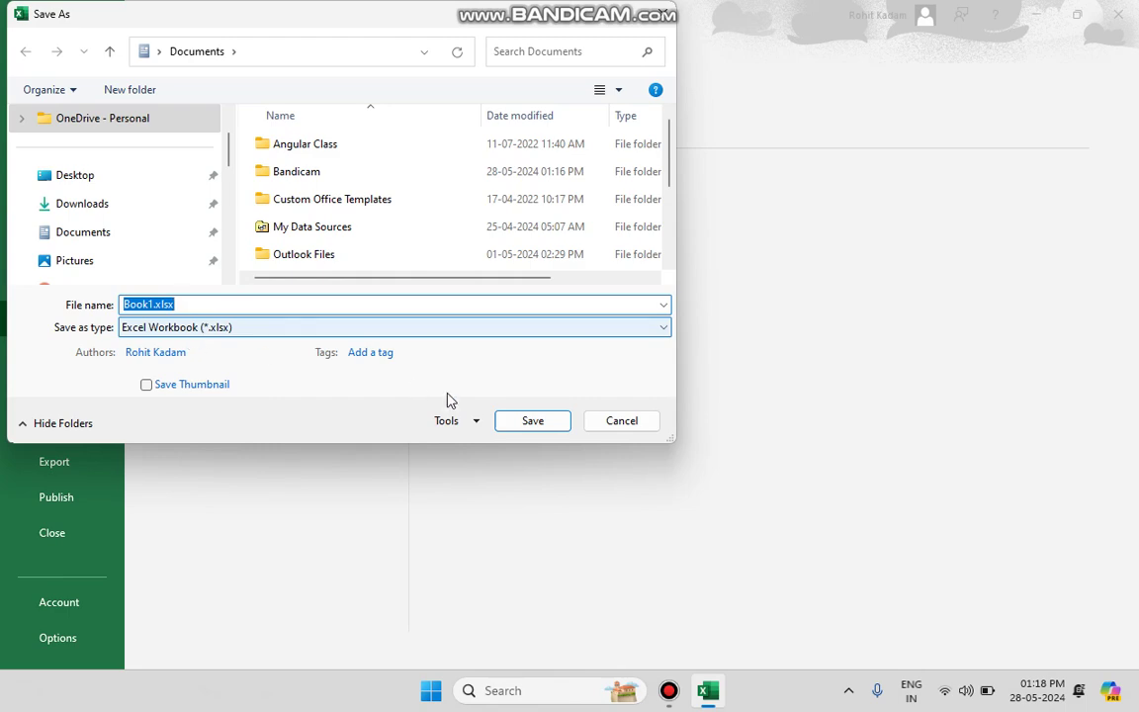
left_click(629, 421)
left_click(89, 282)
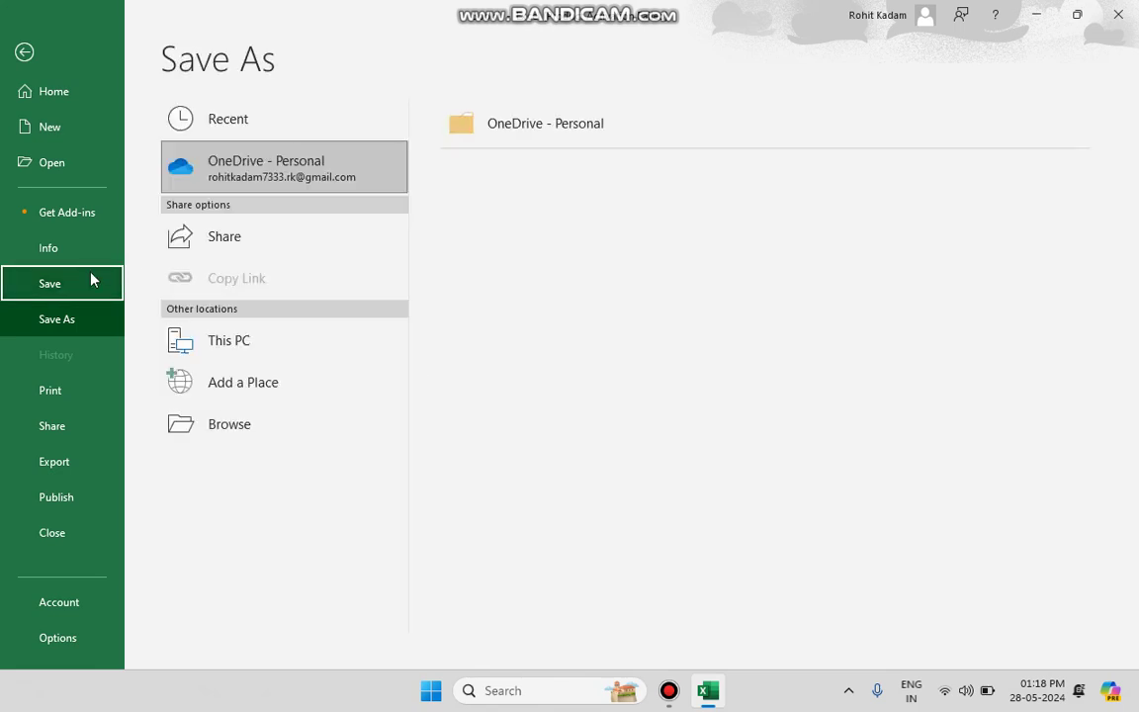
Step: Save the workbook to the Desktop as an Excel Workbook named SE, and save it once more under that name
left_click(67, 321)
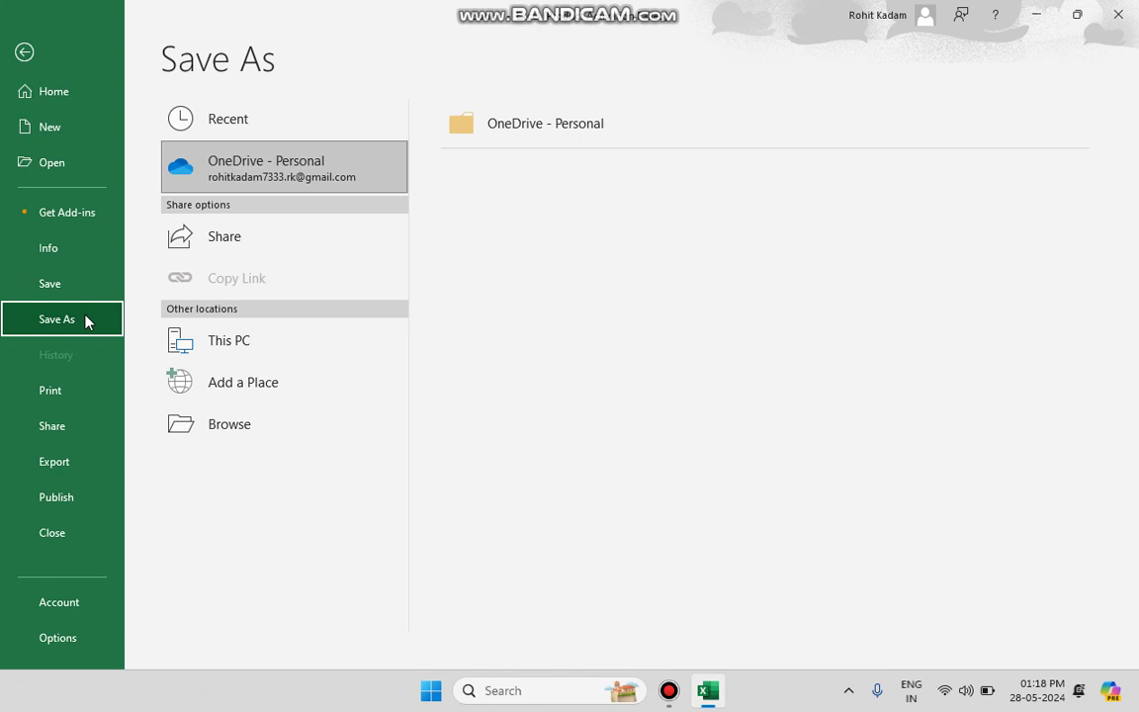
left_click(244, 444)
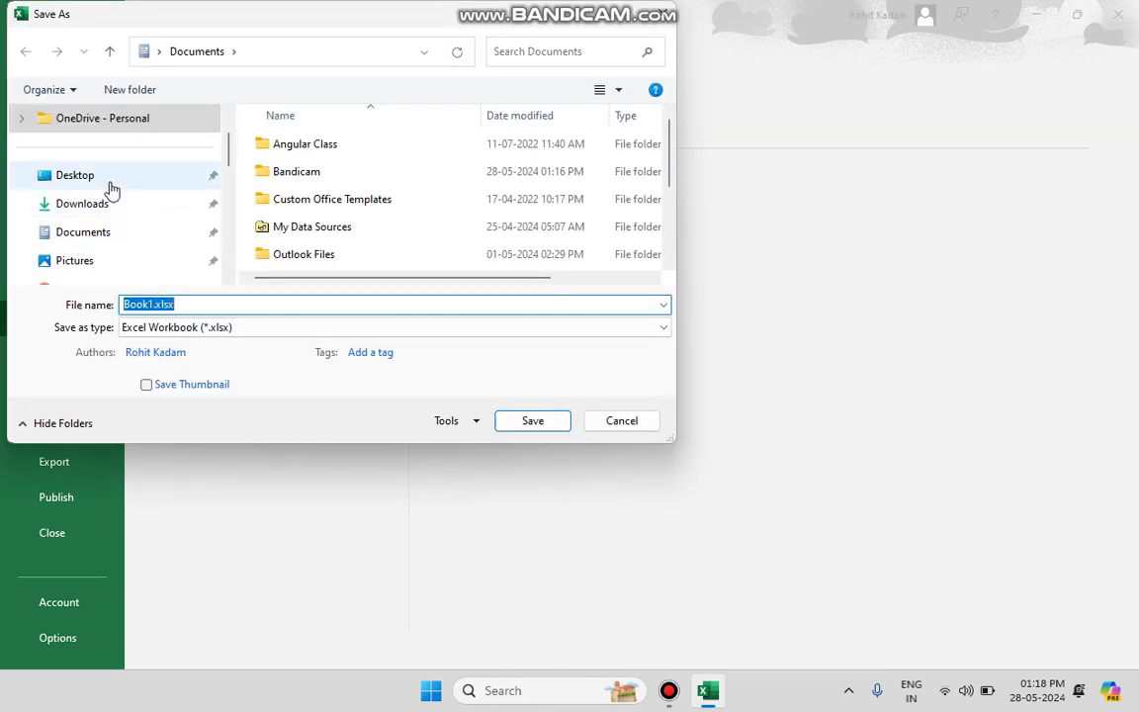
left_click(109, 184)
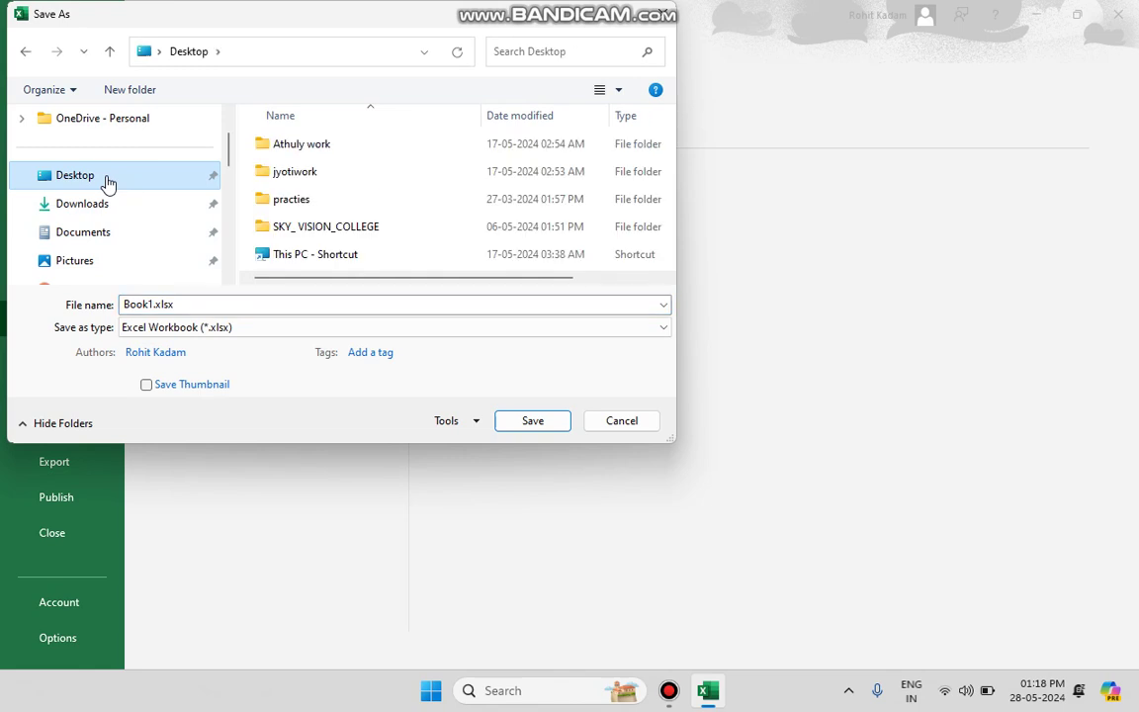
double_click(191, 303)
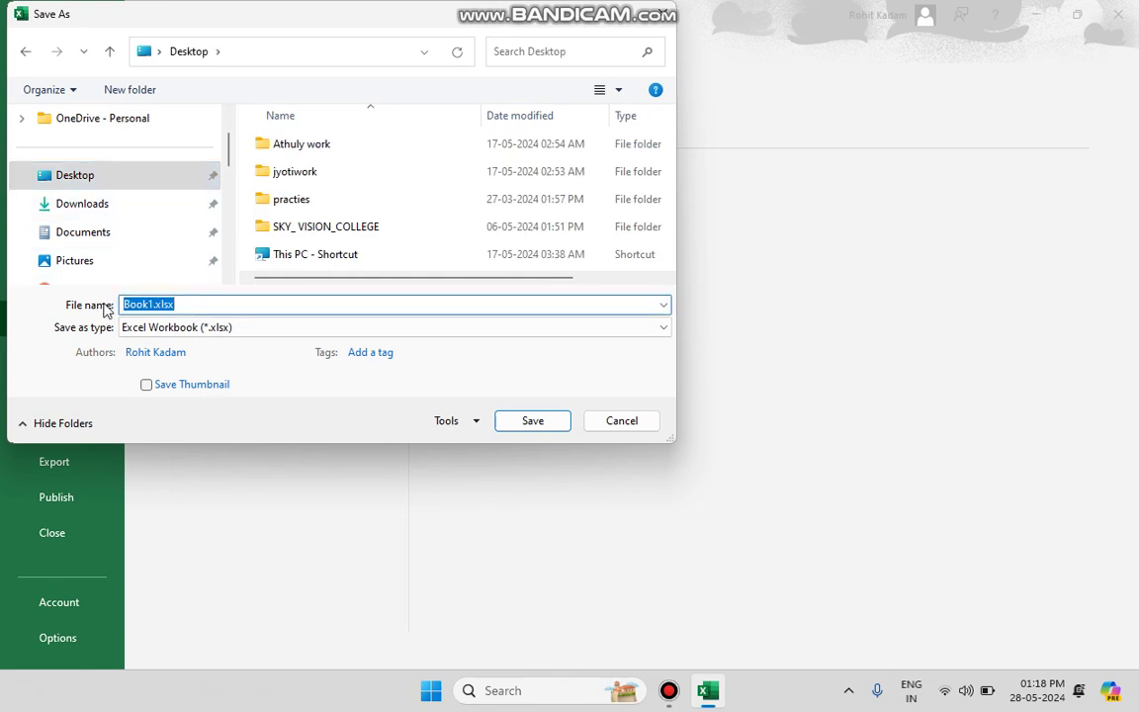
key("BackSpace")
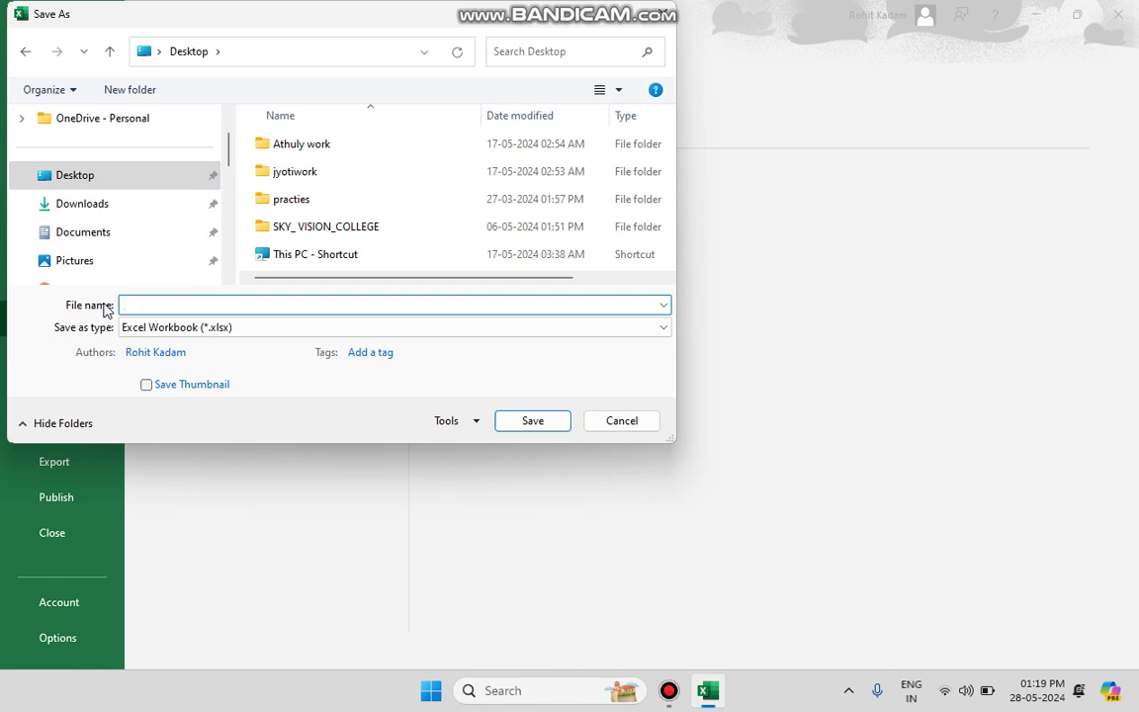
type("sk")
key("BackSpace")
key("BackSpace")
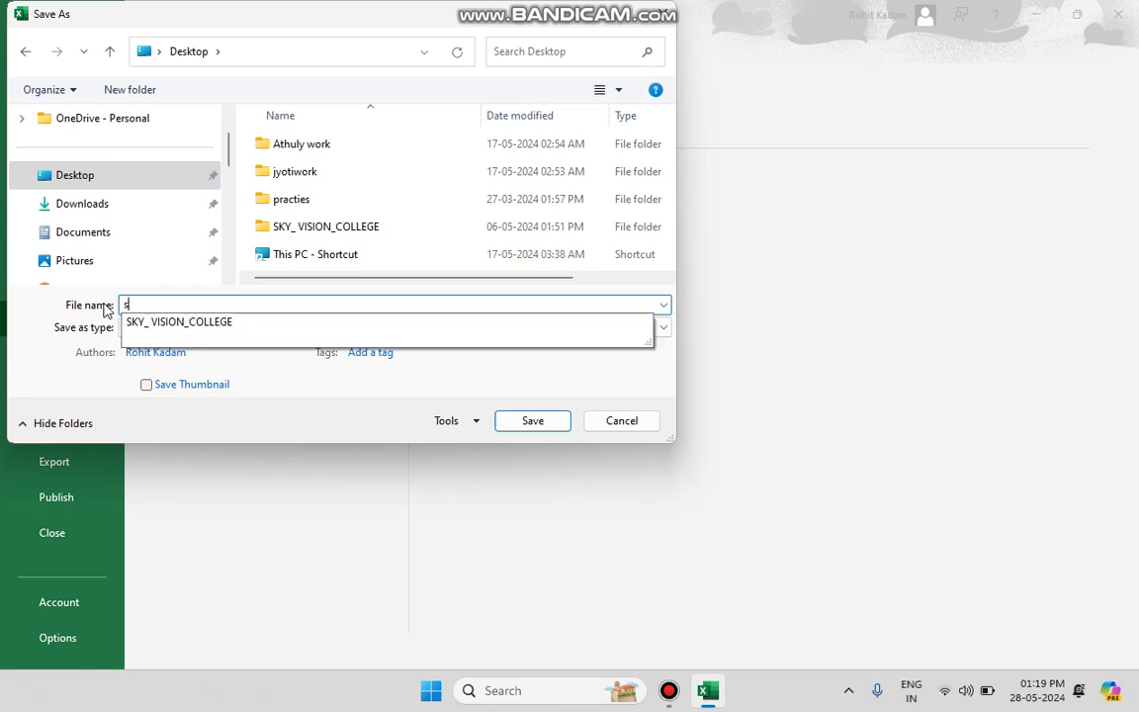
type("SE")
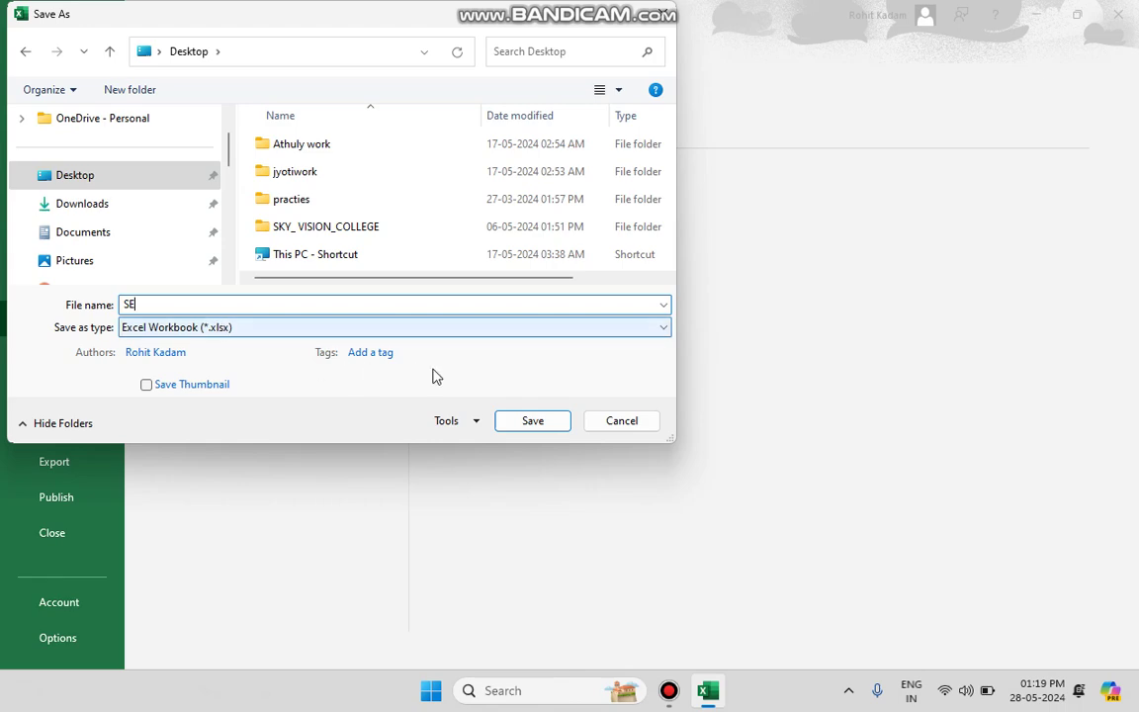
left_click(530, 420)
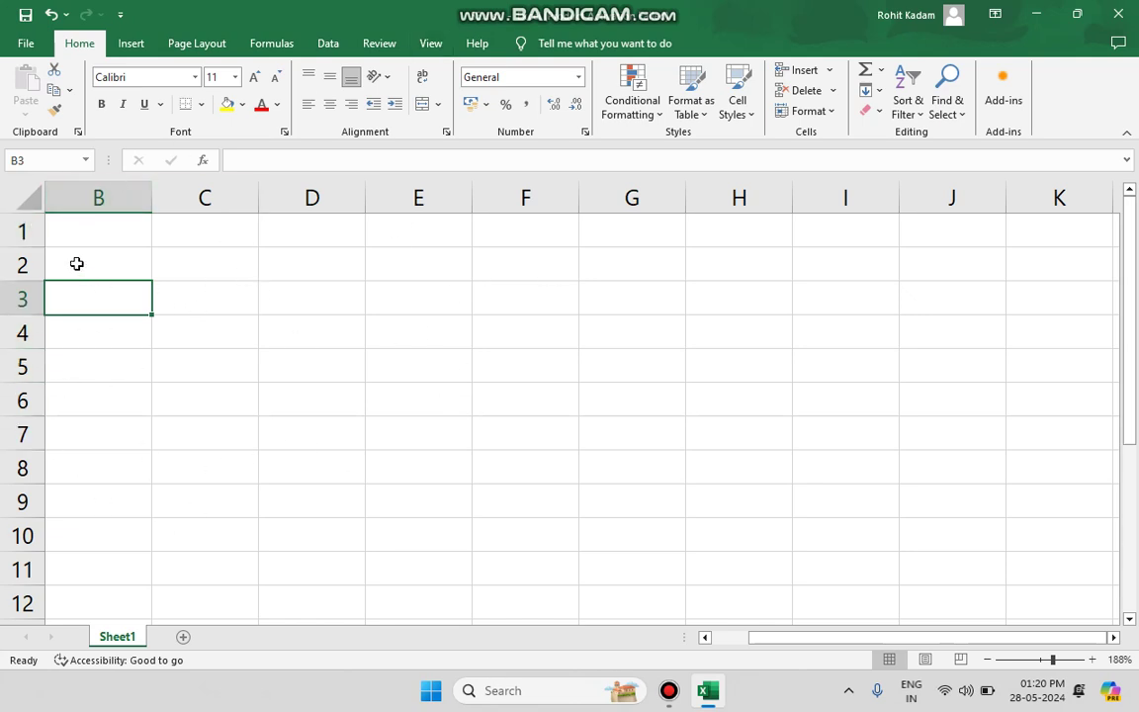
left_click(27, 45)
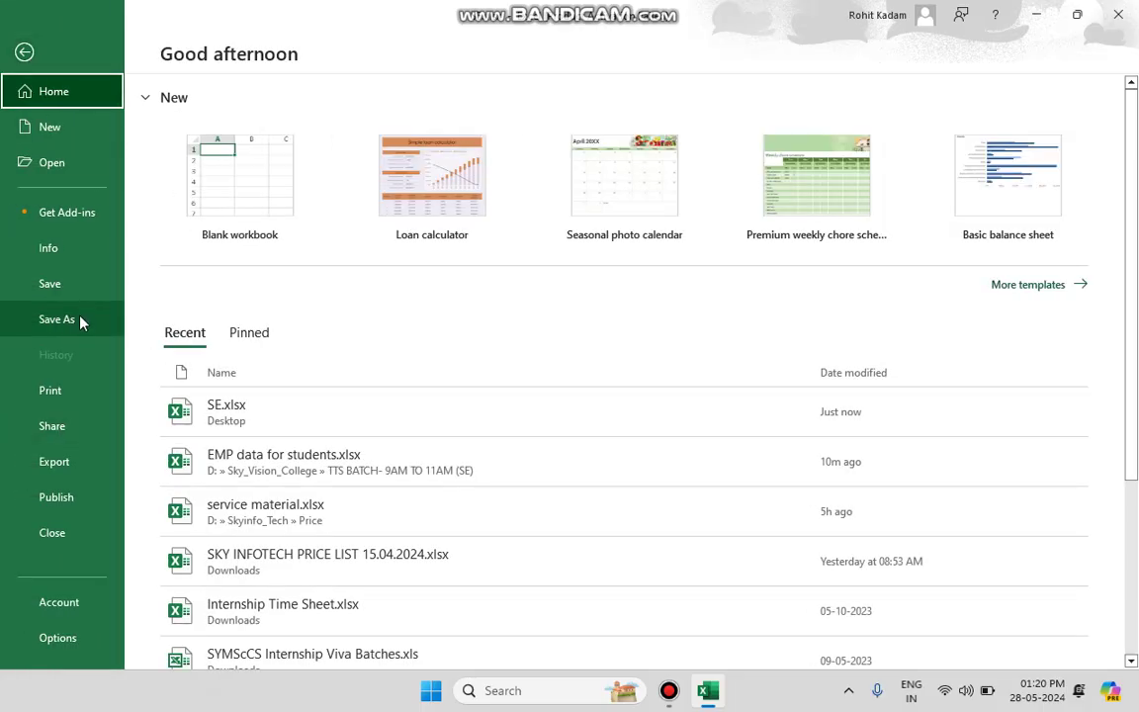
left_click(67, 283)
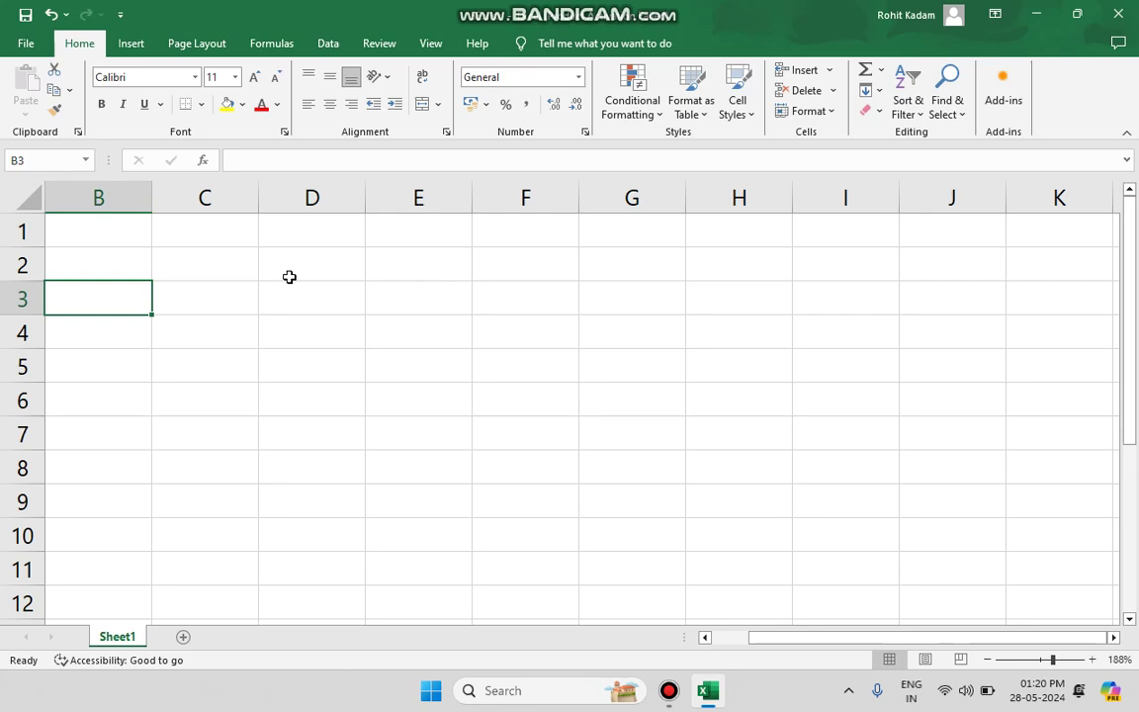
Step: Check the print settings, and share the SE workbook as an attachment in a new email message, dismissing the product key request
left_click(25, 44)
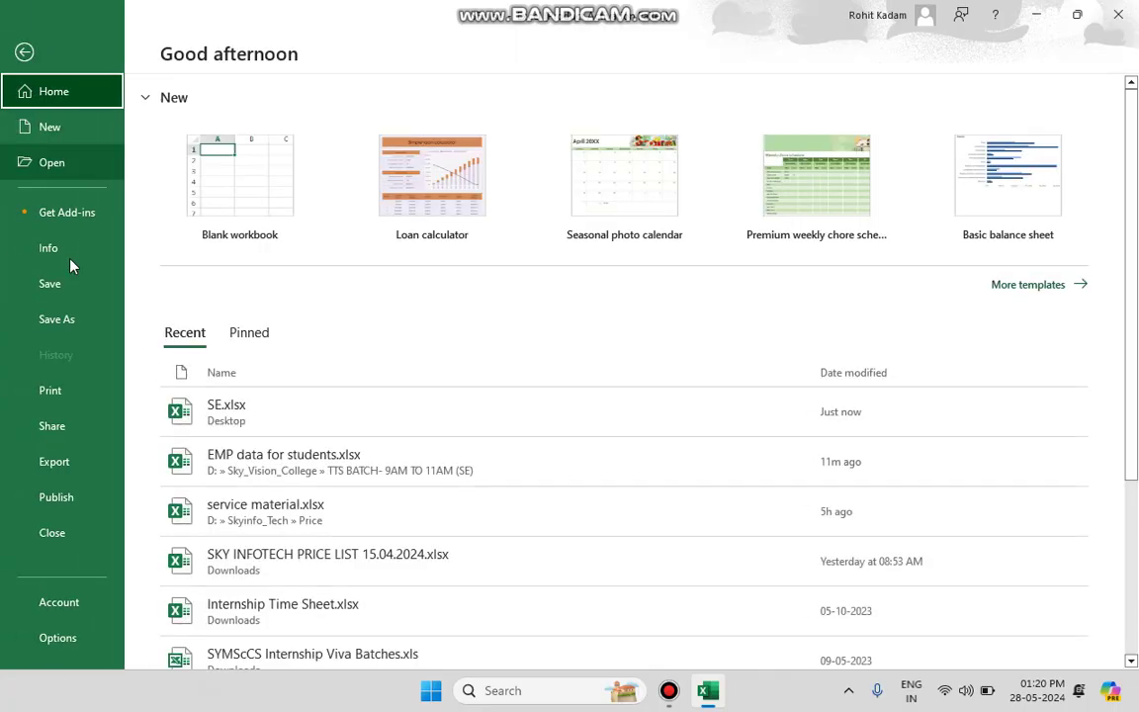
left_click(76, 393)
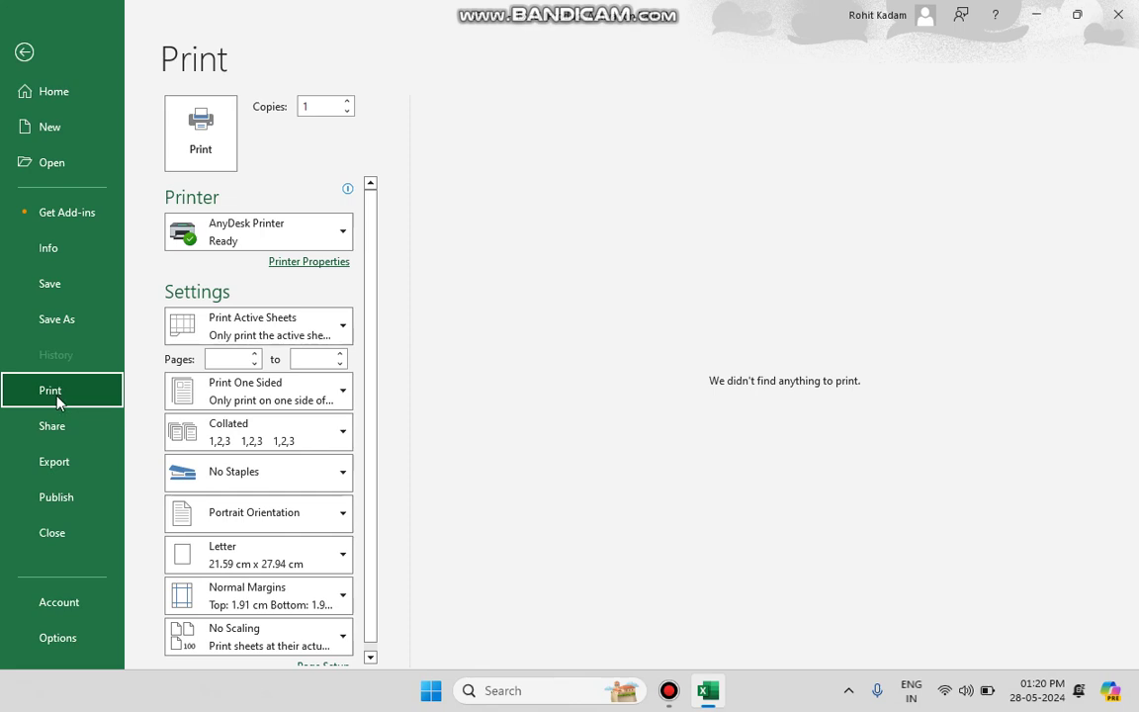
left_click(68, 437)
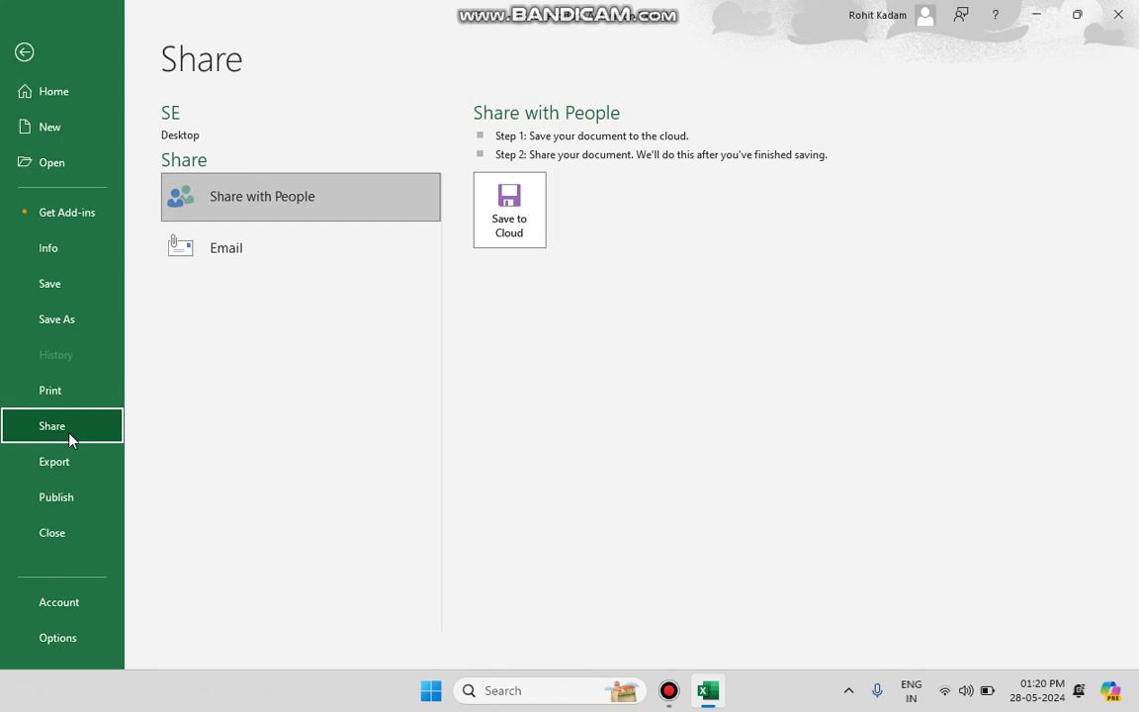
left_click(304, 249)
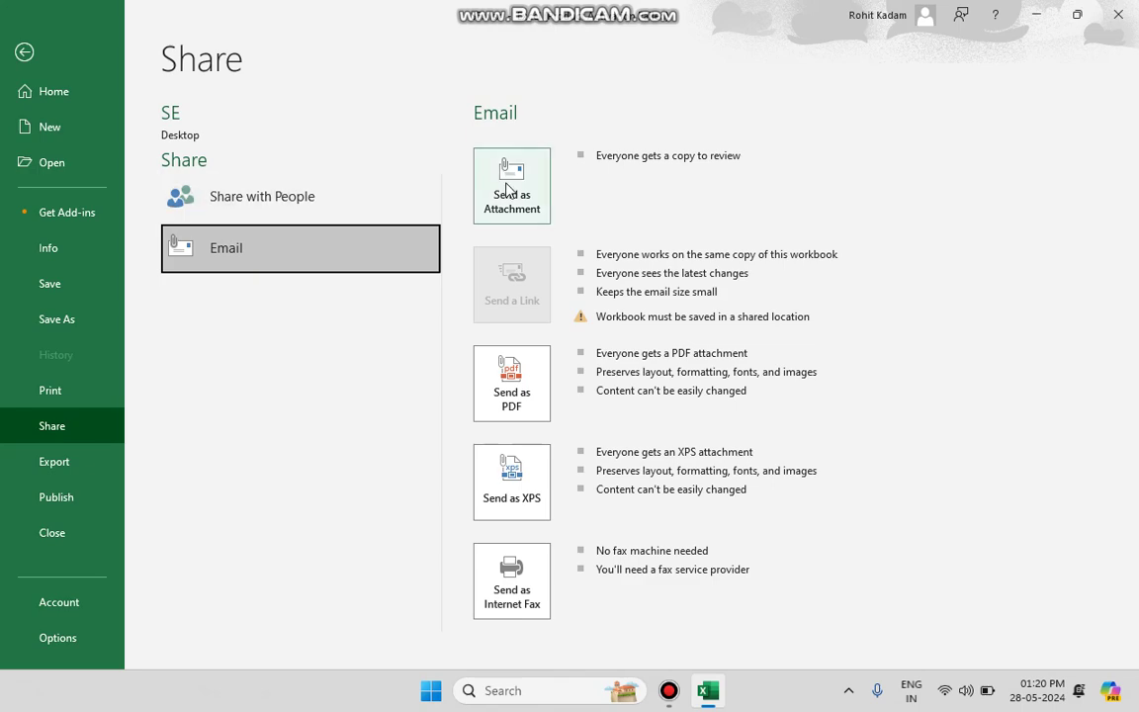
left_click(507, 188)
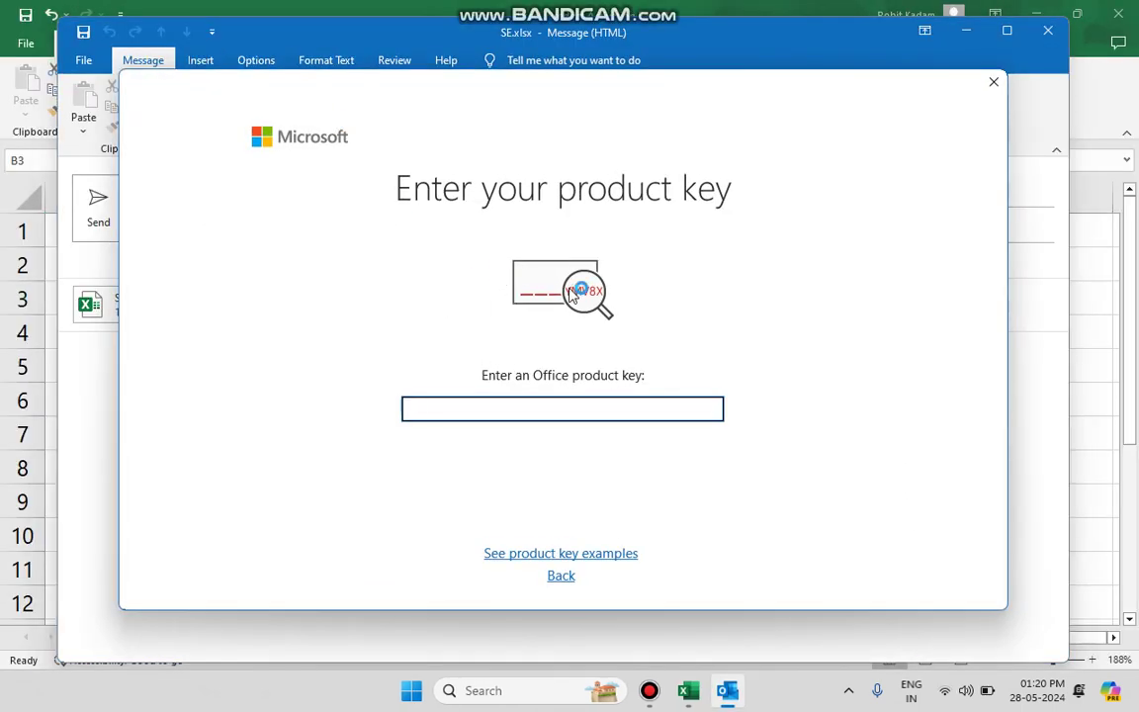
left_click(994, 82)
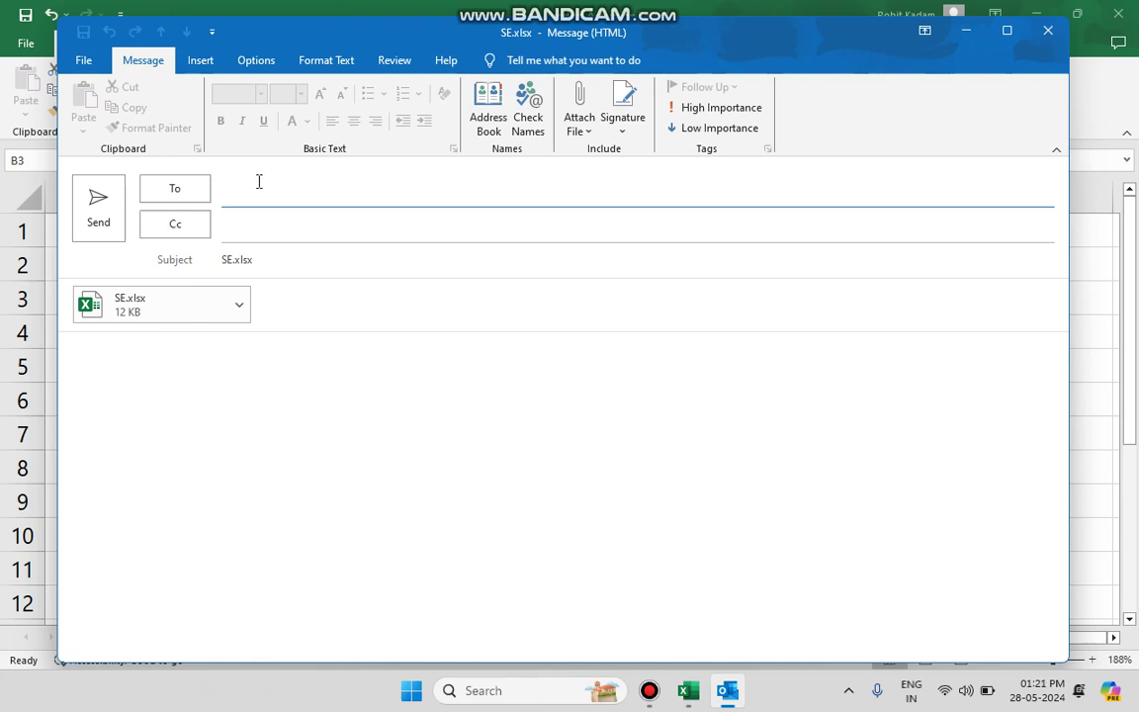
Step: Fill in the suggested contact's e-mail as the recipient and try to send the message
type("ro")
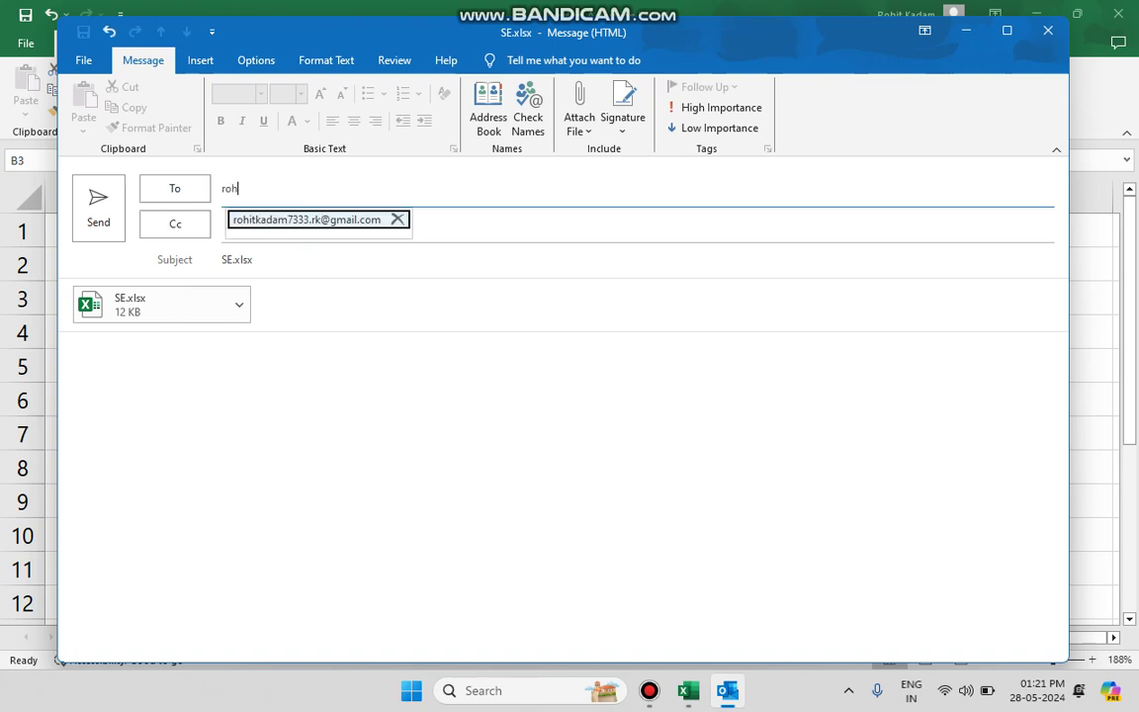
type("h")
left_click(321, 218)
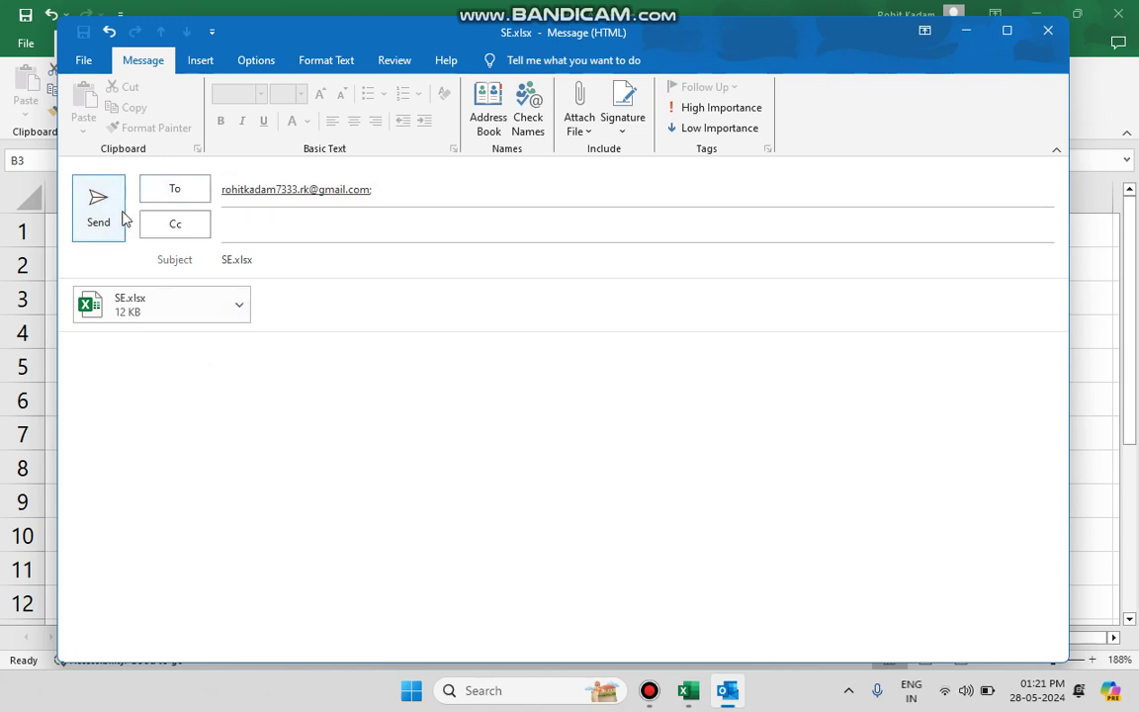
left_click(306, 475)
left_click(103, 219)
Step: Remove the recipient from the message and start entering a different e-mail address
left_click(382, 188)
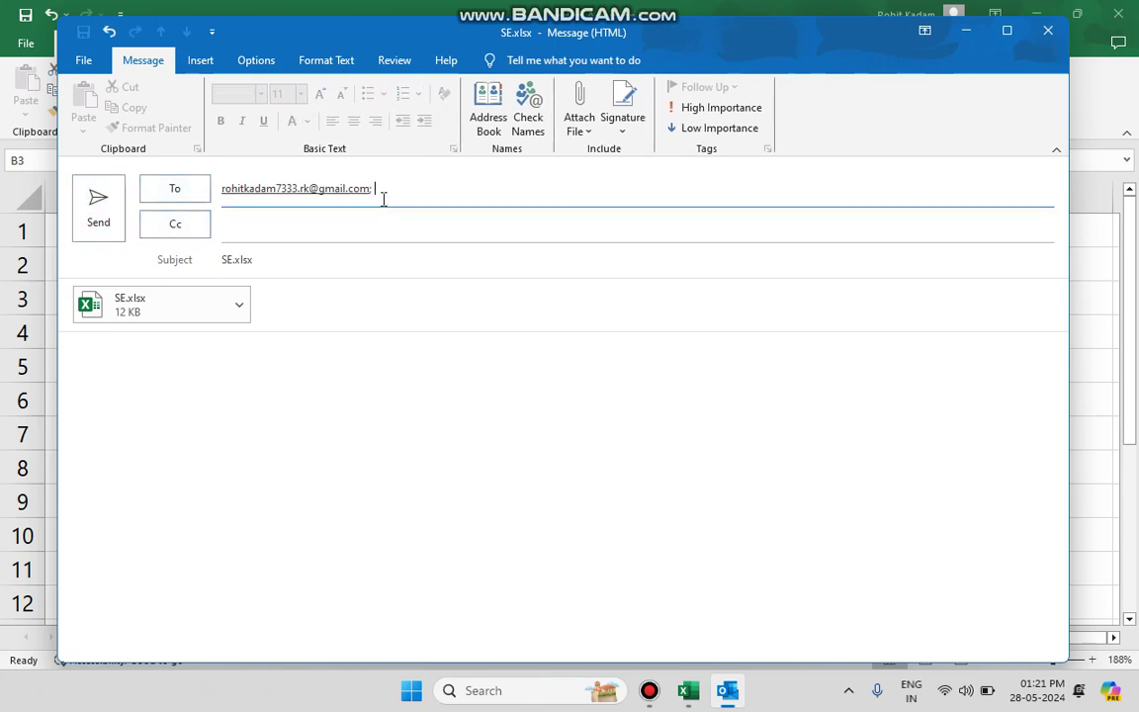
key("BackSpace")
key("BackSpace")
key("BackSpace")
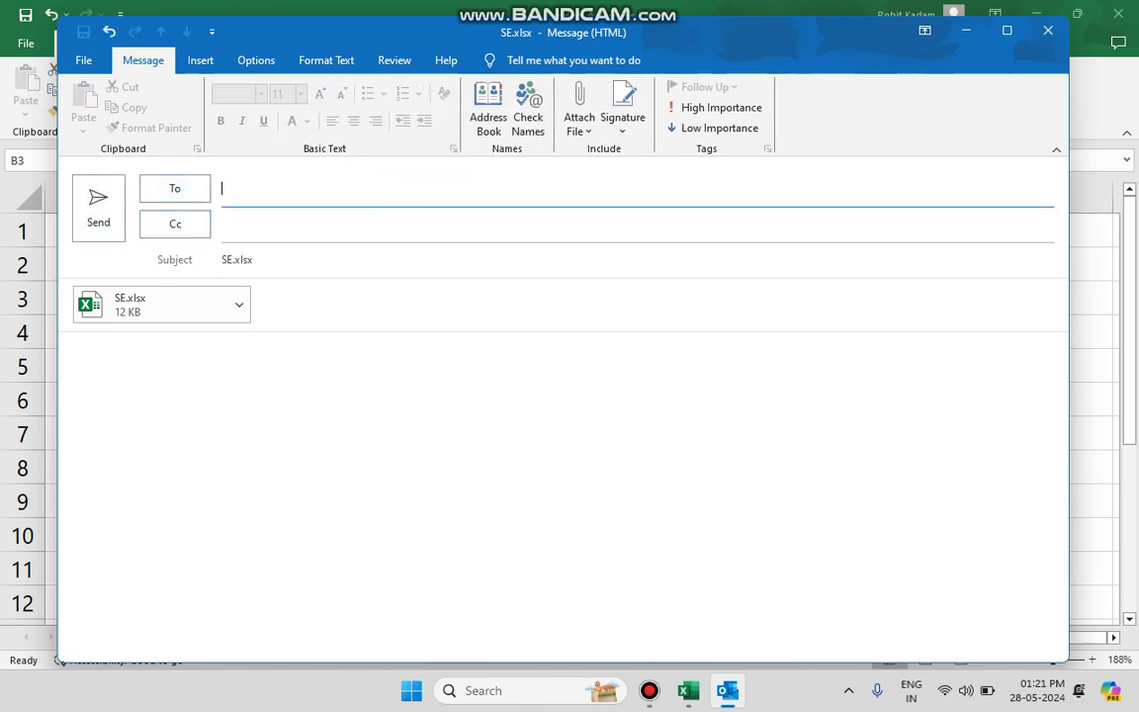
type("ro")
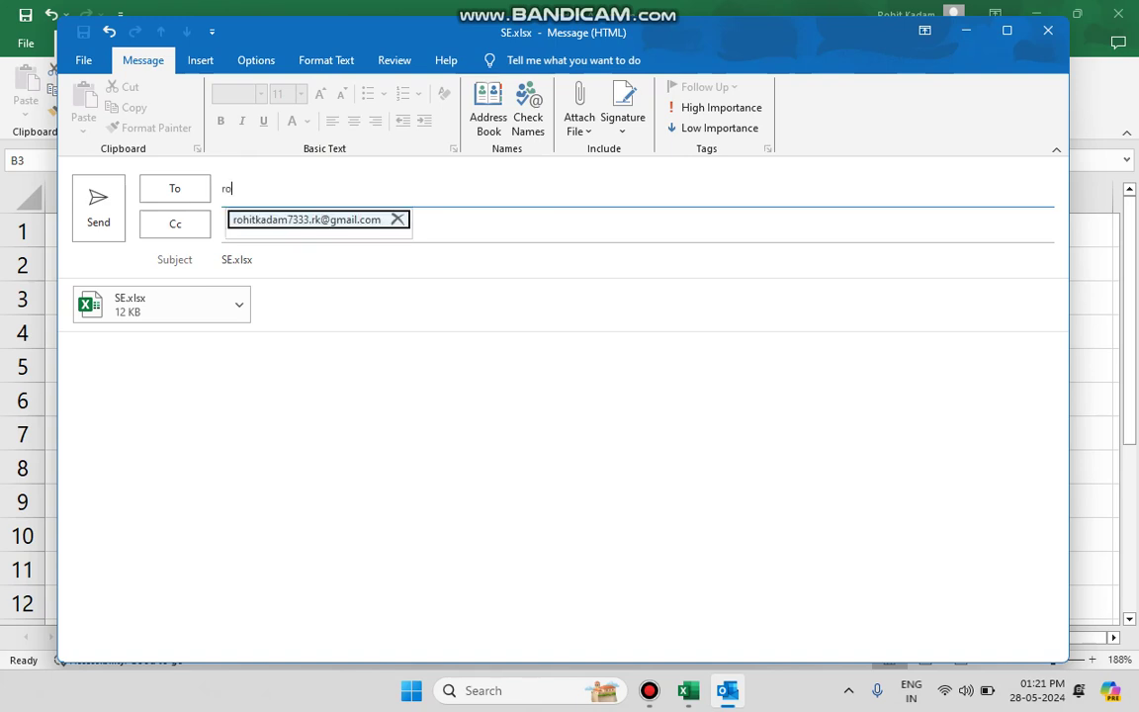
type("hitsk")
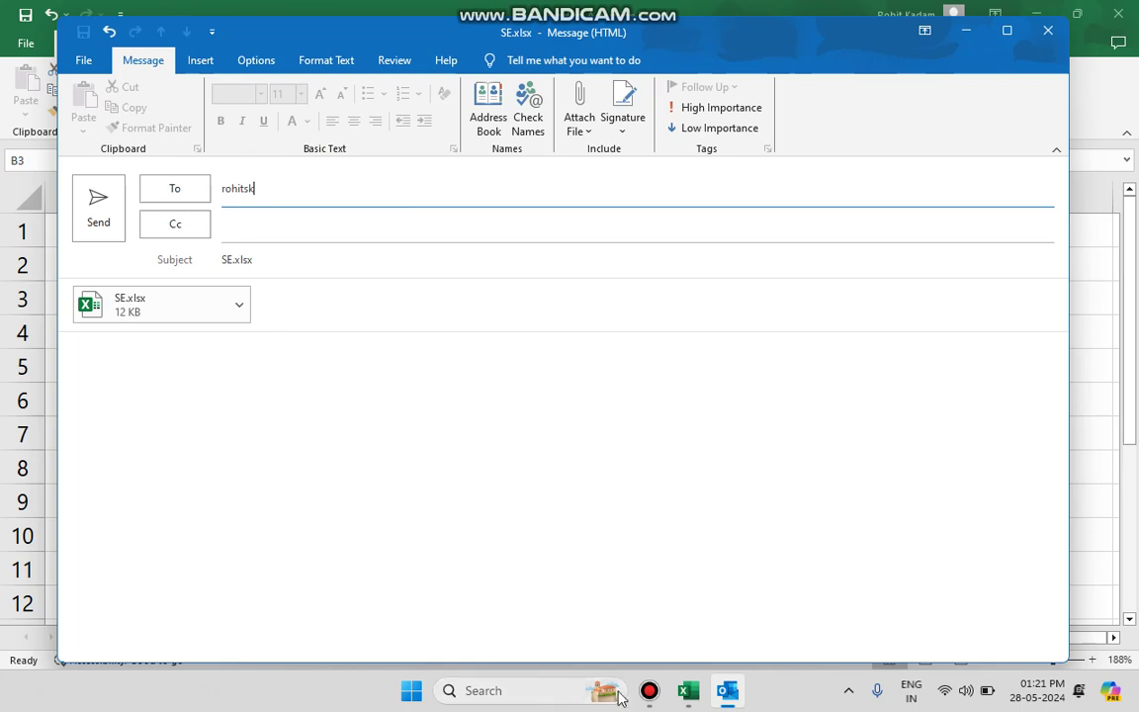
left_click(526, 690)
type("ch")
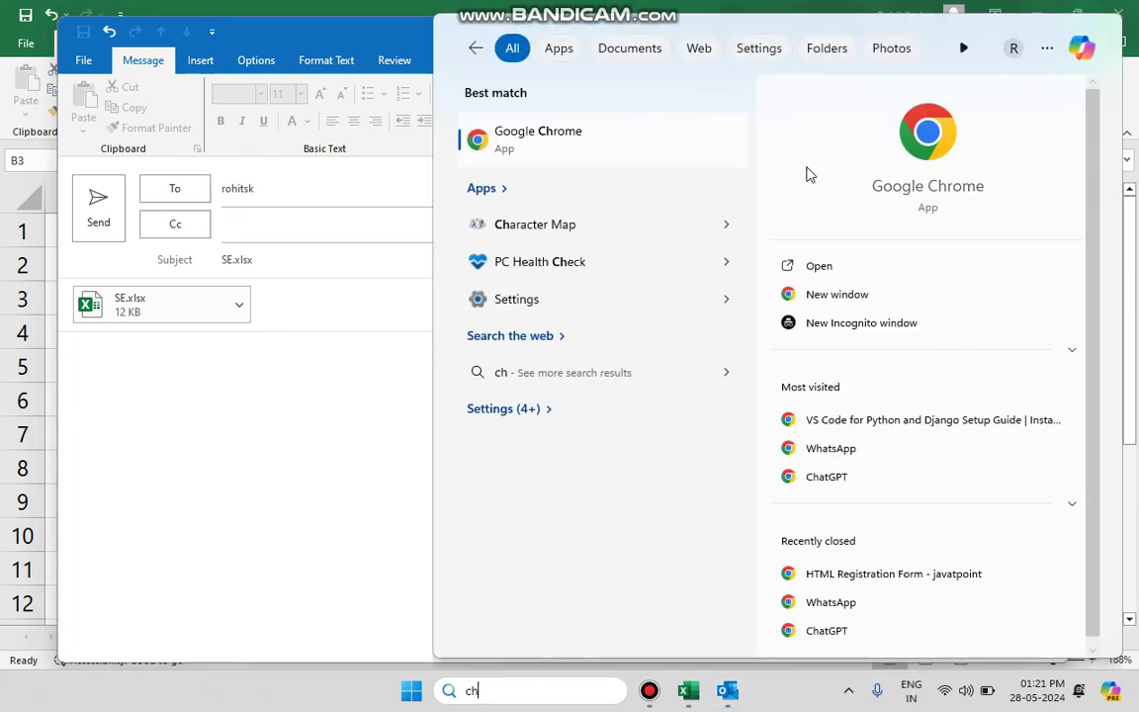
left_click(578, 163)
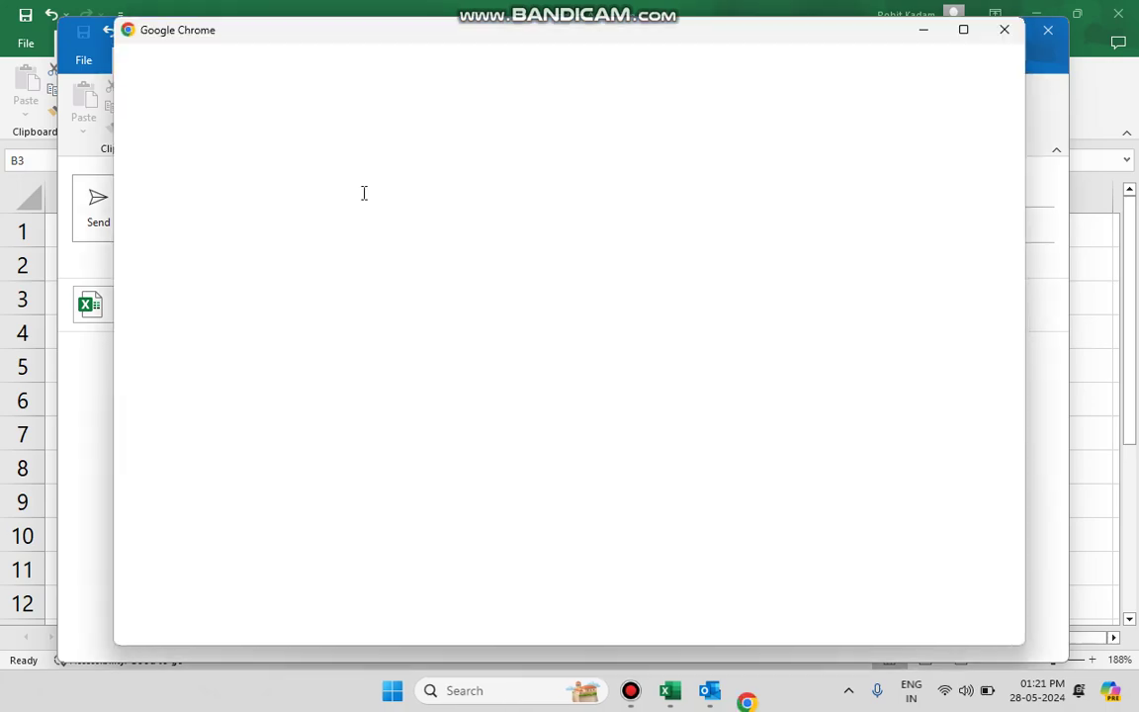
left_click(465, 417)
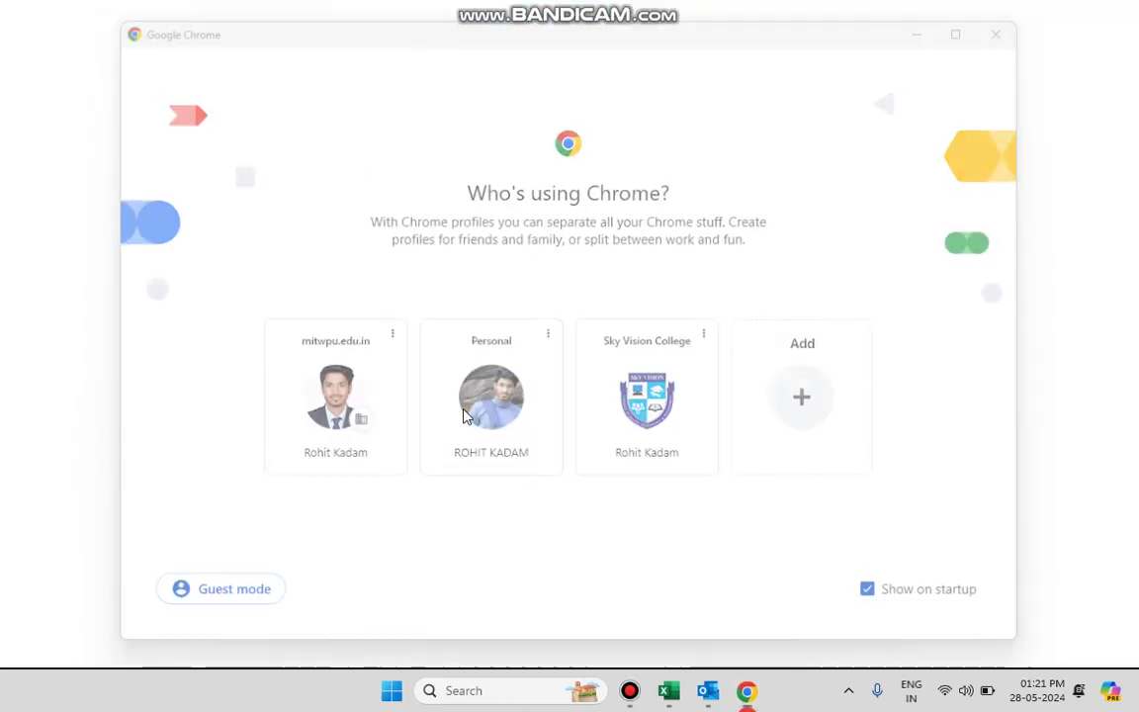
left_click(1118, 17)
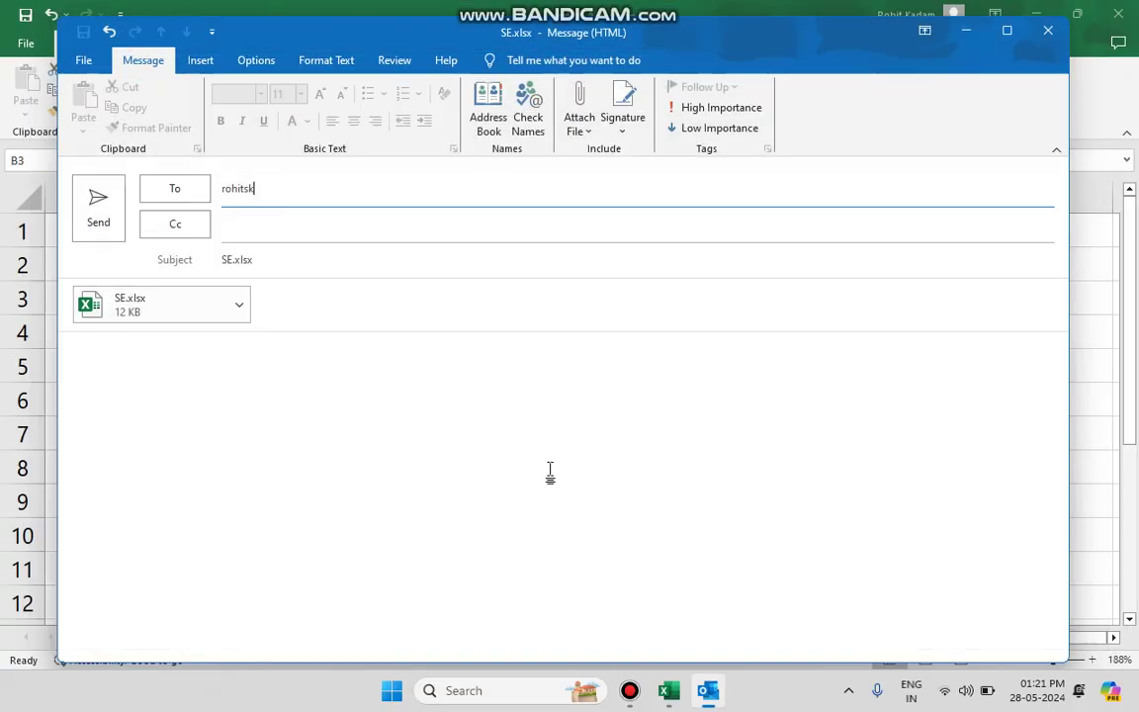
Step: Open Google Chrome with the Sky Vision College profile, search for "email" and open the Gmail inbox
left_click(493, 690)
type("ch")
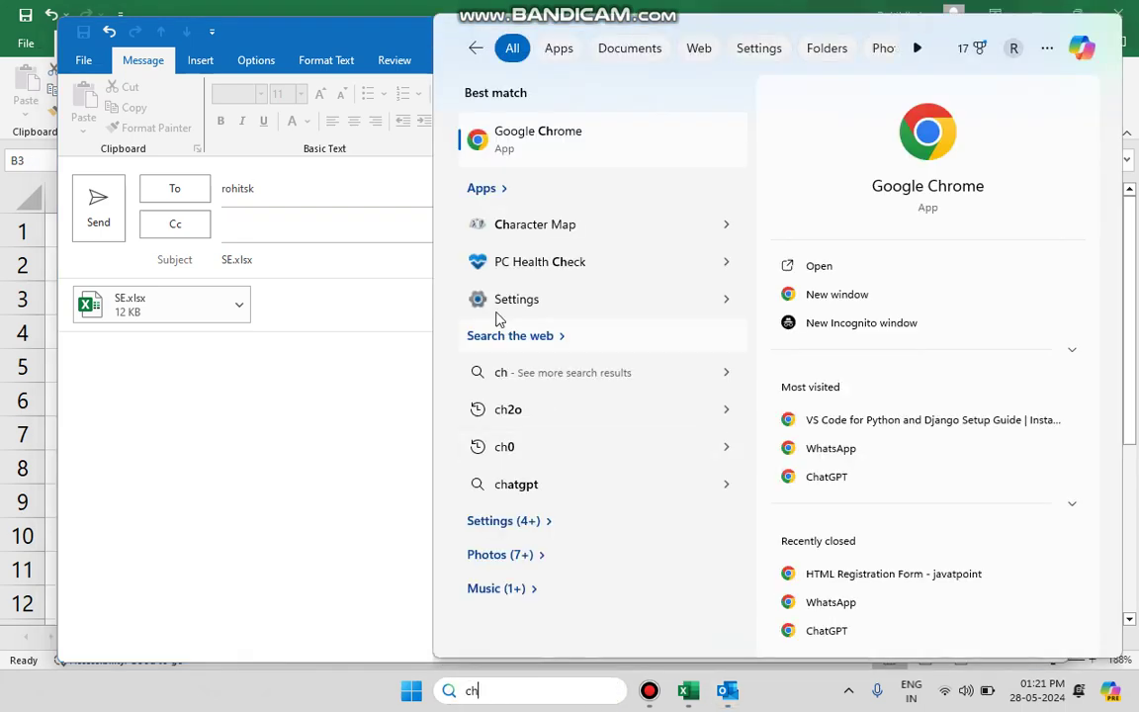
left_click(542, 132)
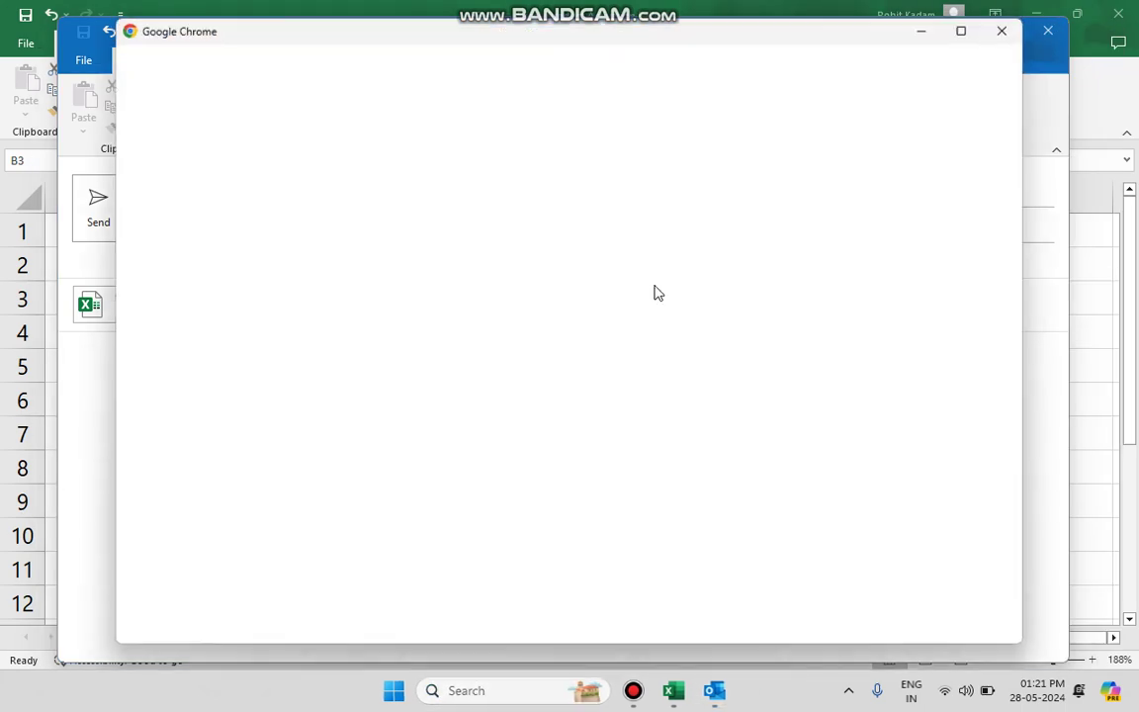
left_click(650, 398)
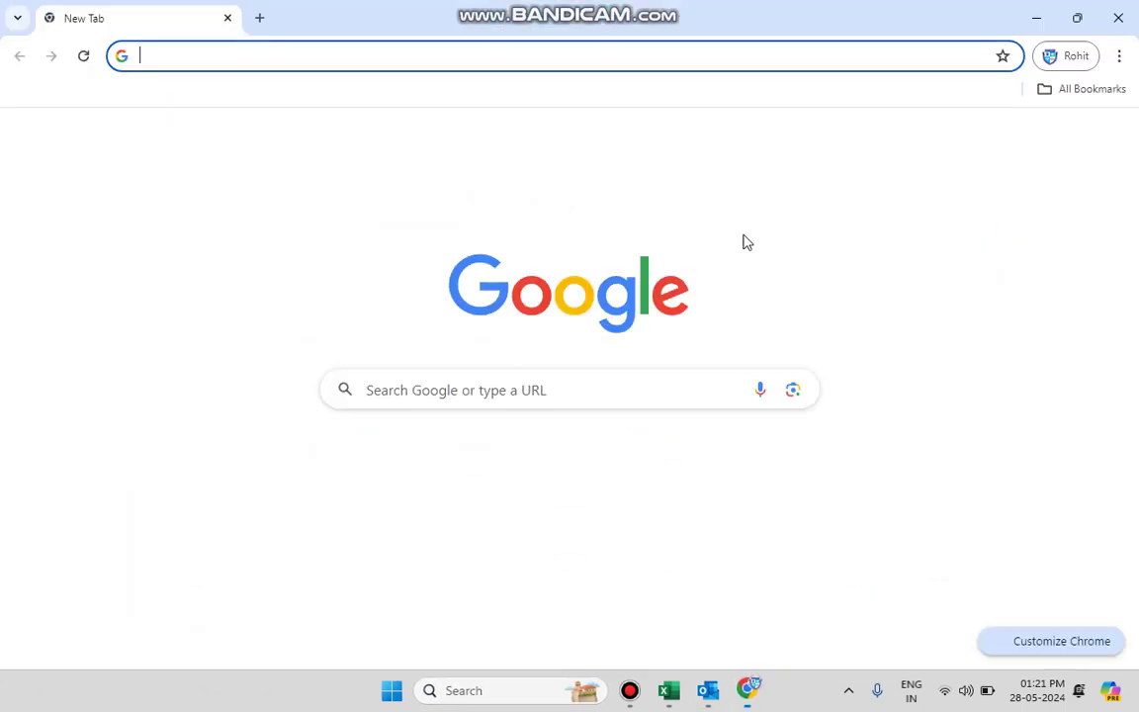
type("e")
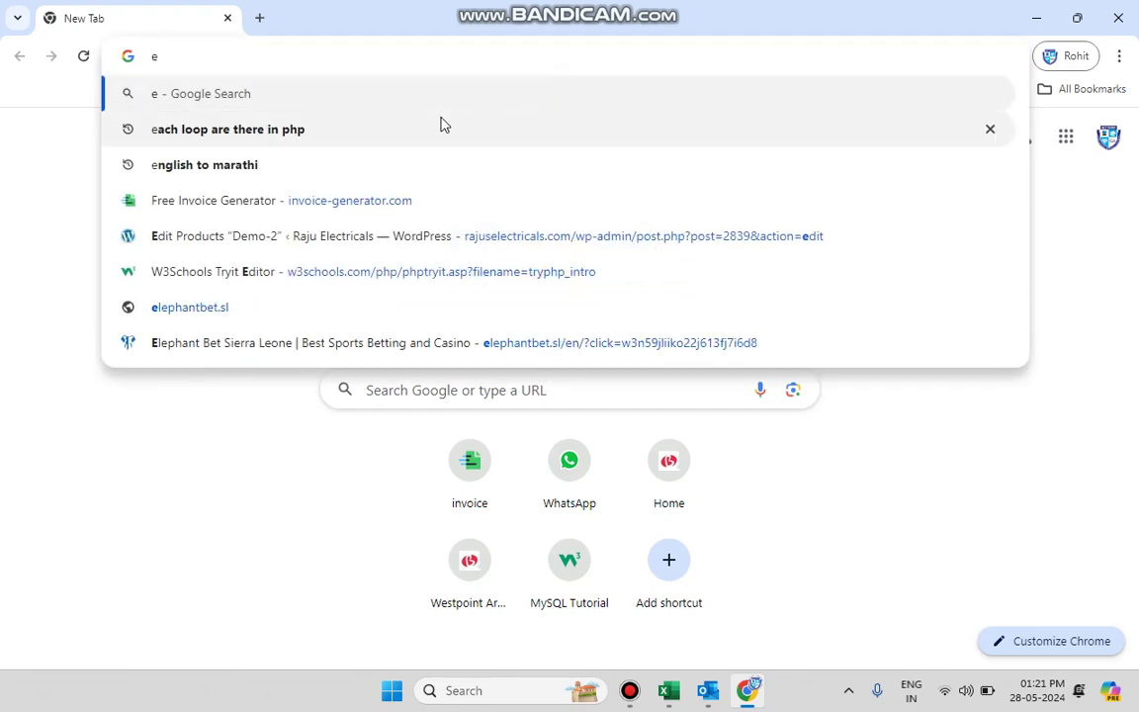
type("mail")
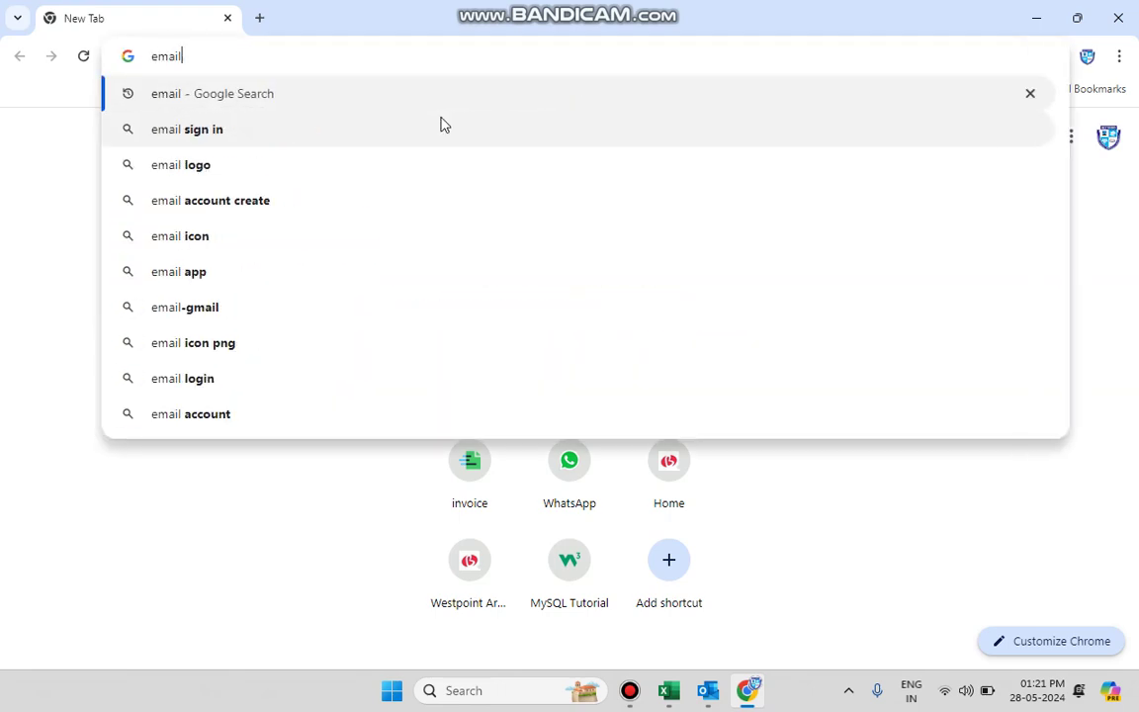
key("Return")
left_click(190, 279)
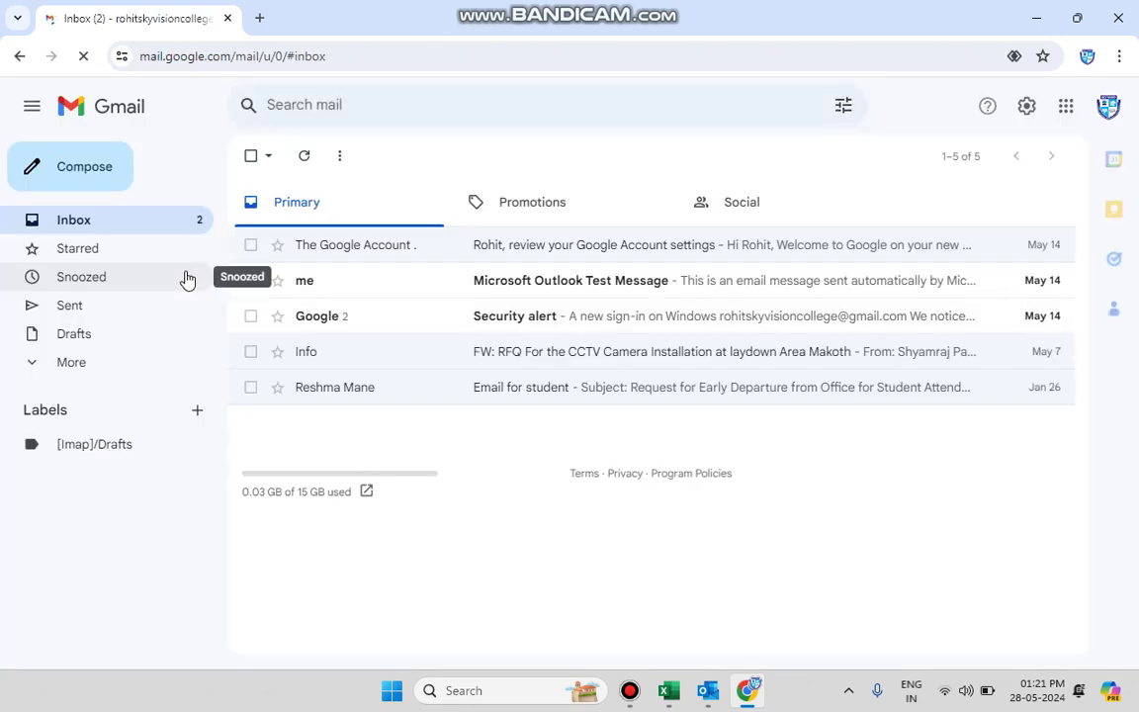
Step: Copy the Gmail account's e-mail address and paste it as the recipient of the Outlook message, replacing the partial entry
left_click(1109, 106)
left_click_drag(848, 162, 1020, 159)
key("ctrl+c")
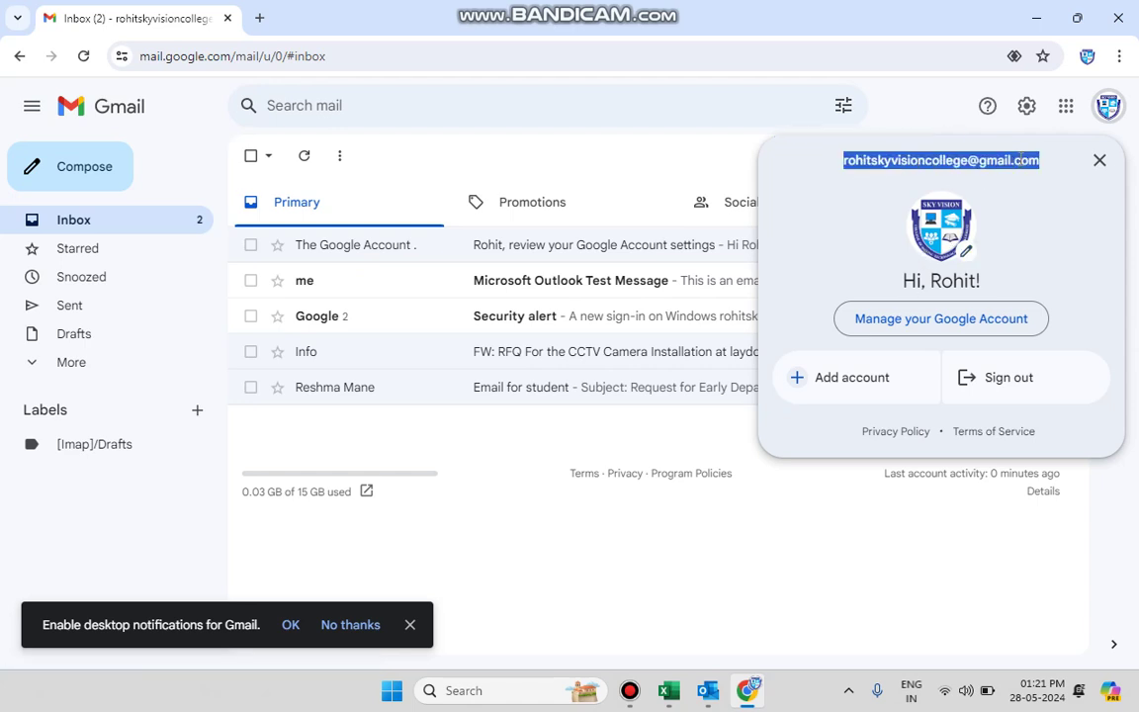
key("alt+Tab")
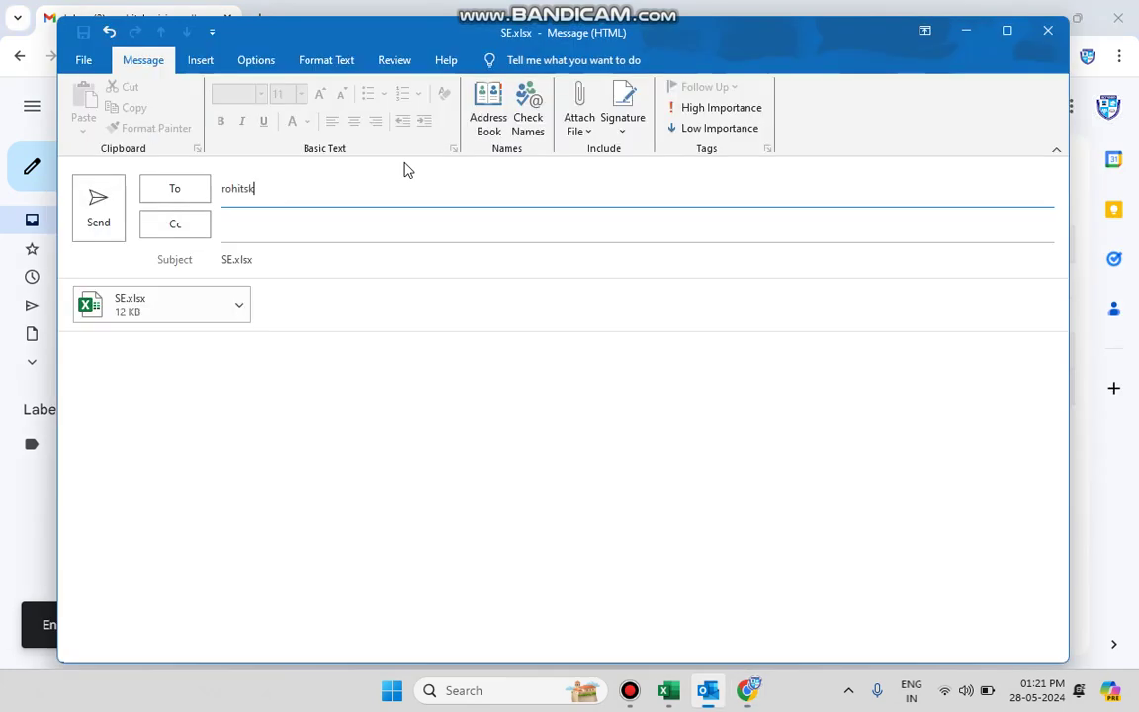
double_click(244, 188)
key("ctrl+v")
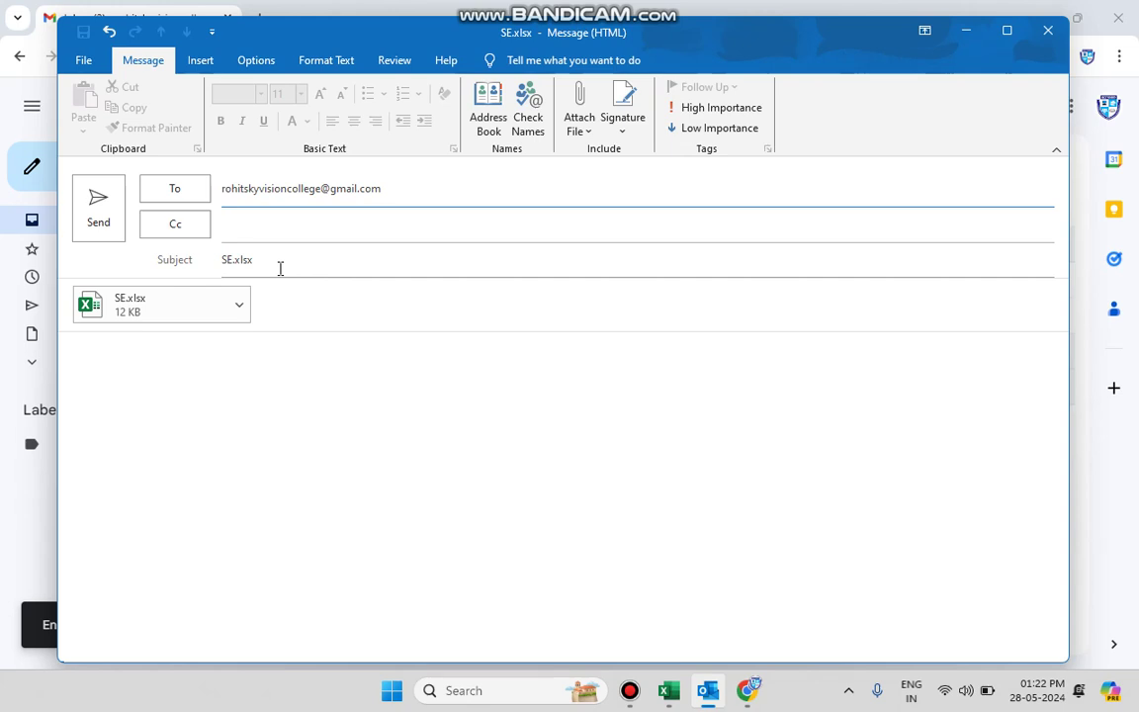
Step: Replace the message subject with "se file"
left_click_drag(311, 263, 158, 259)
key("BackSpace")
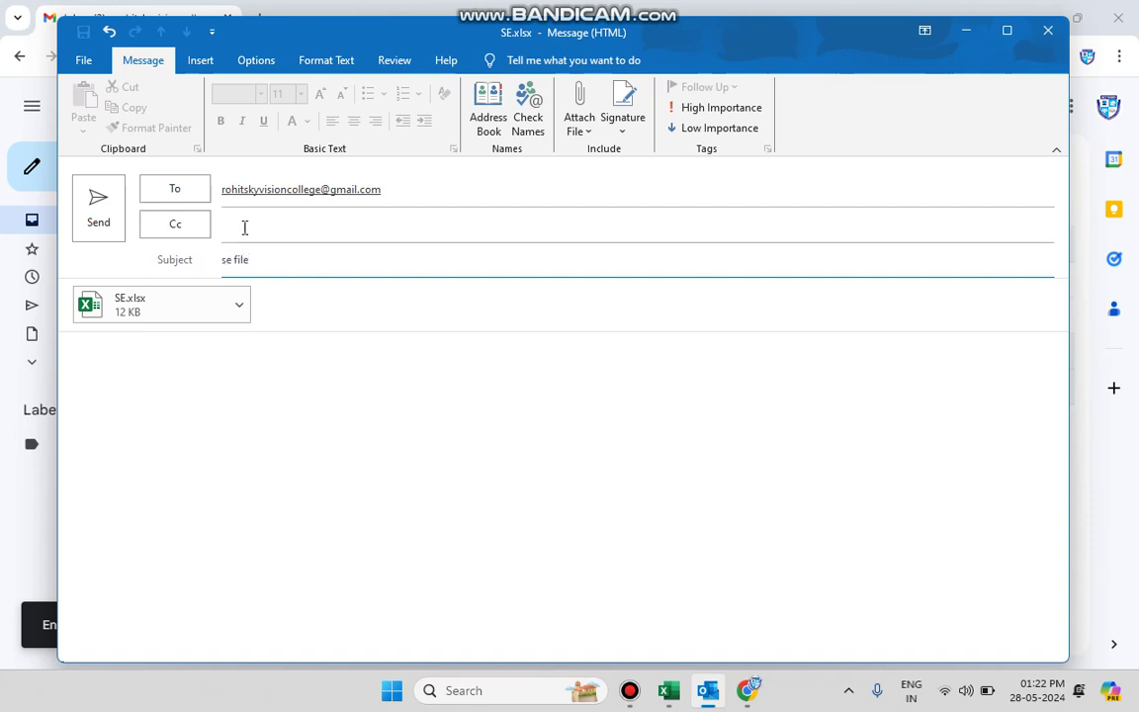
left_click(227, 385)
type("doijoiwejcoiwewopiecnpiwqecpq")
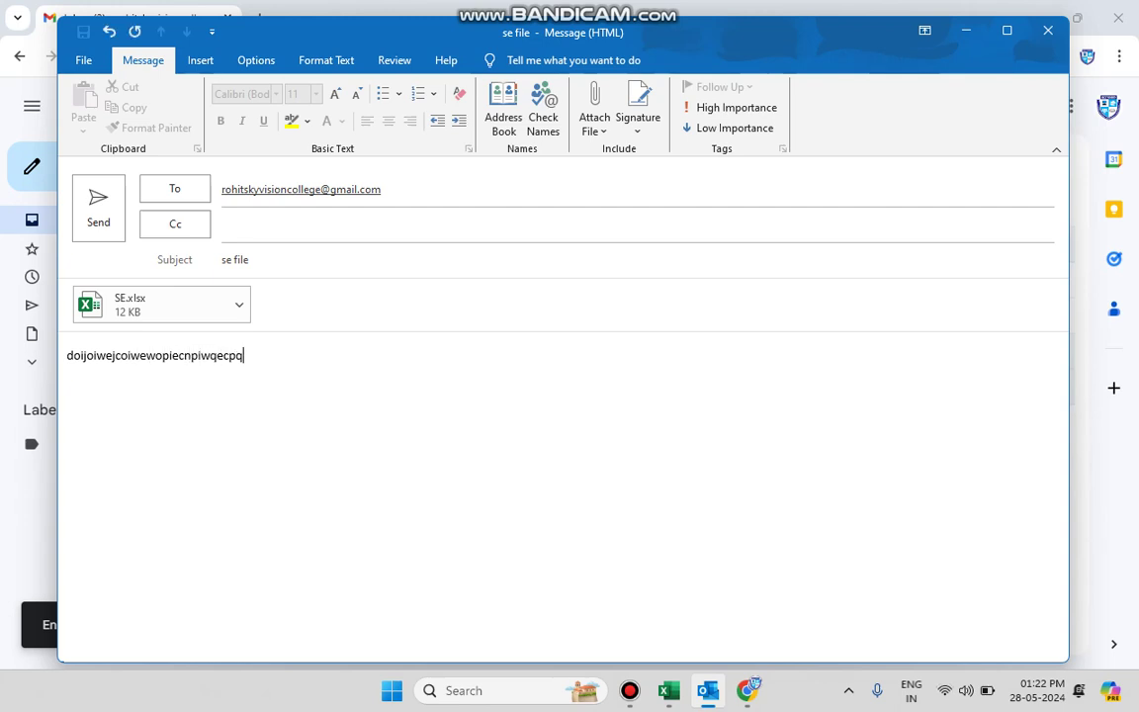
key("BackSpace")
key("BackSpace")
key("BackSpace")
key("BackSpace")
key("BackSpace")
key("BackSpace")
key("BackSpace")
key("BackSpace")
key("BackSpace")
key("BackSpace")
key("BackSpace")
key("BackSpace")
key("BackSpace")
key("BackSpace")
key("BackSpace")
key("BackSpace")
key("BackSpace")
key("BackSpace")
key("BackSpace")
key("BackSpace")
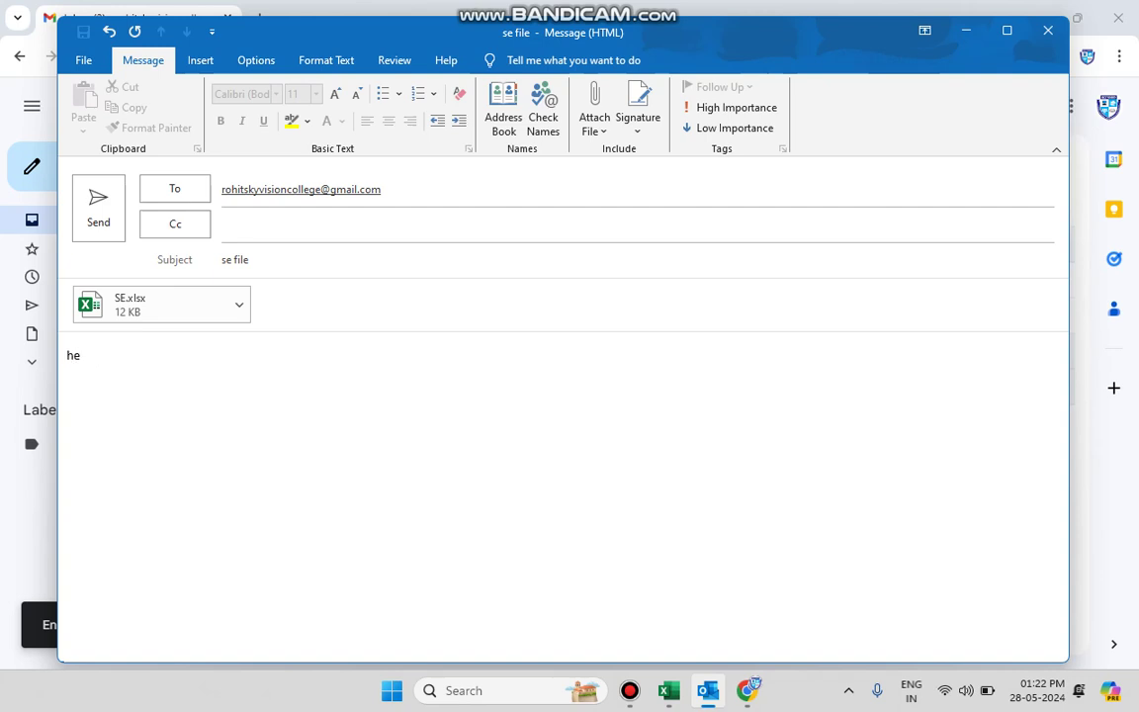
Step: Write "Hello" as the message body, correcting the mistyped characters
type("hr=el")
key("Left")
key("Left")
key("Left")
key("Left")
key("BackSpace")
key("BackSpace")
Step: Try to send the message with the SE.xlsx attachment, and retry after moving the message window lower
left_click(110, 220)
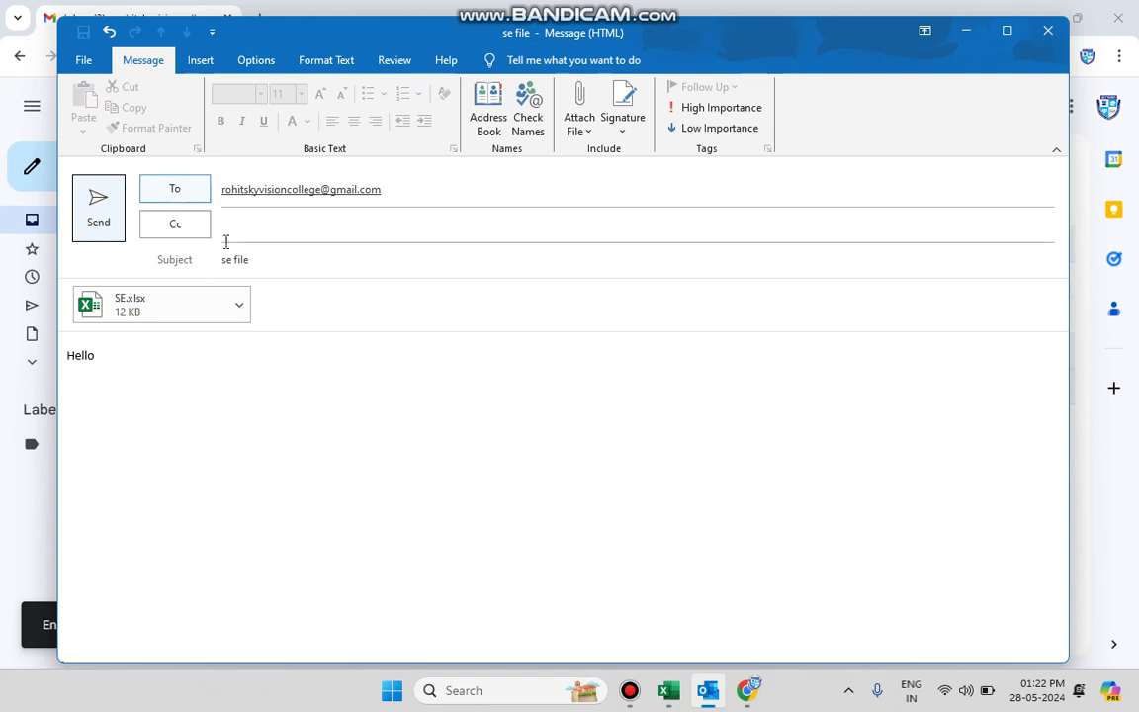
left_click(291, 226)
left_click(280, 254)
left_click(285, 393)
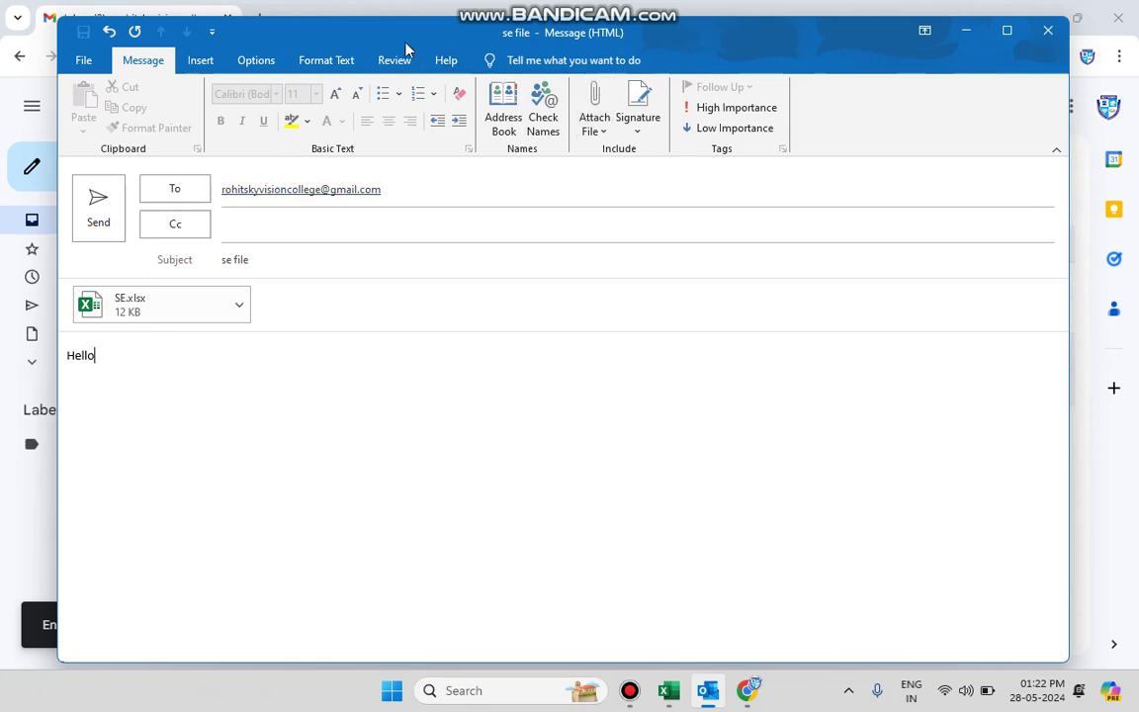
left_click_drag(386, 41, 425, 126)
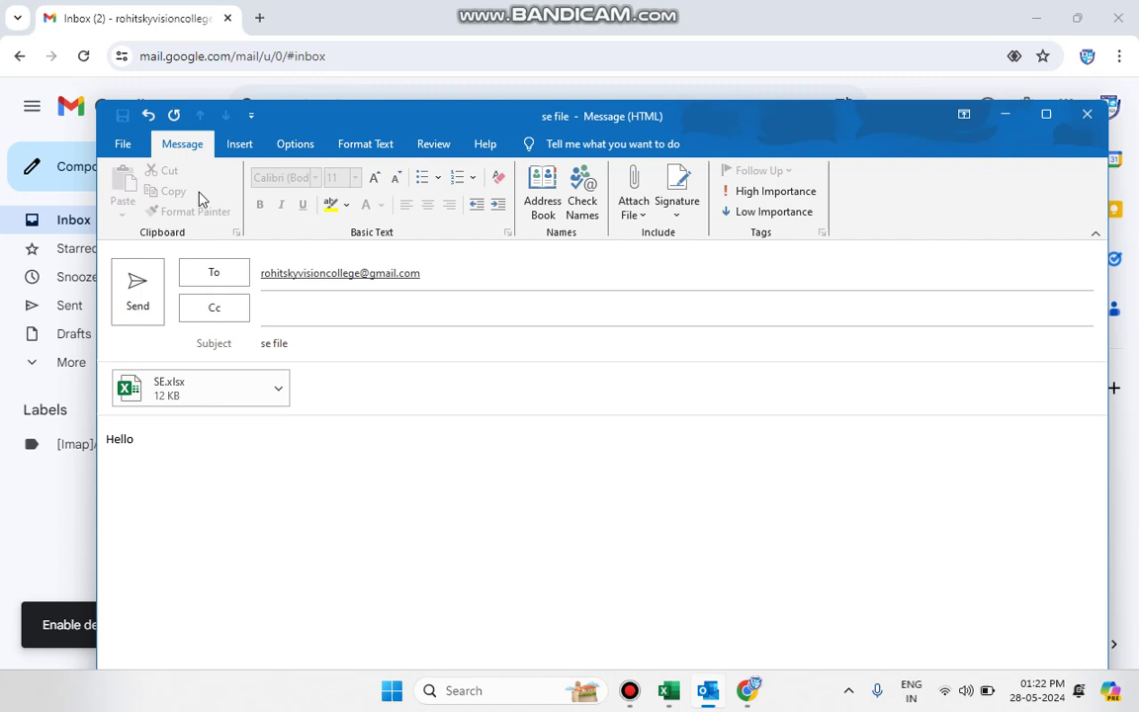
left_click(126, 299)
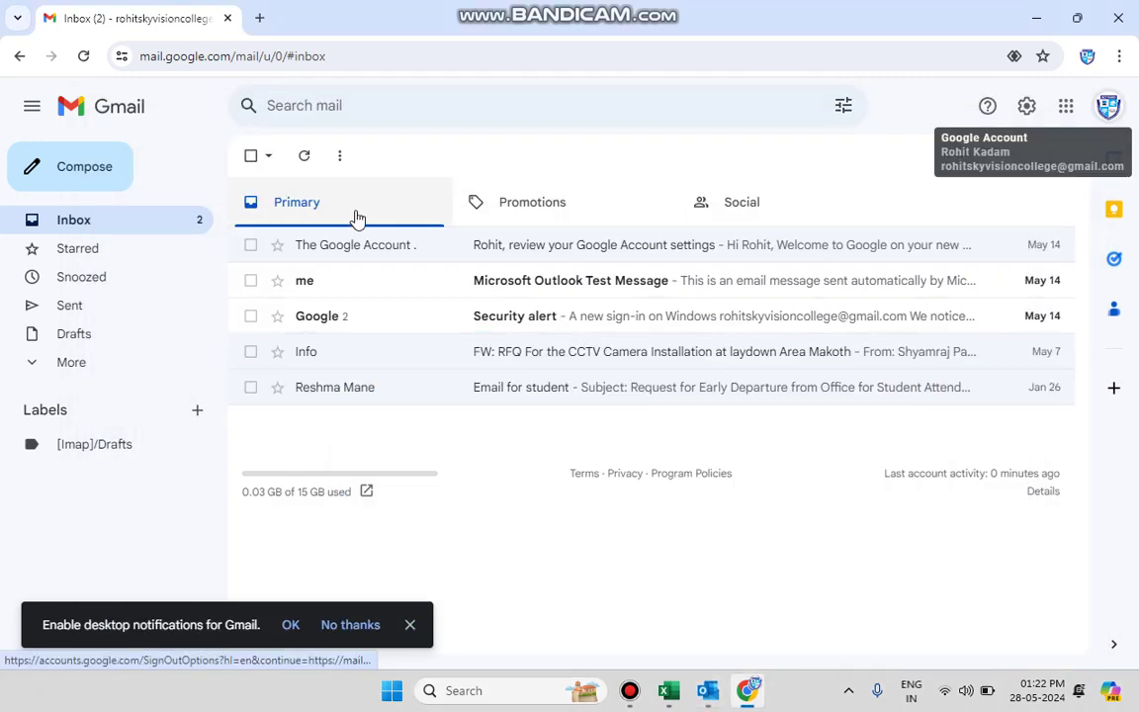
Step: Reload the Gmail inbox to check for the message, and close the message window in Outlook
left_click(82, 56)
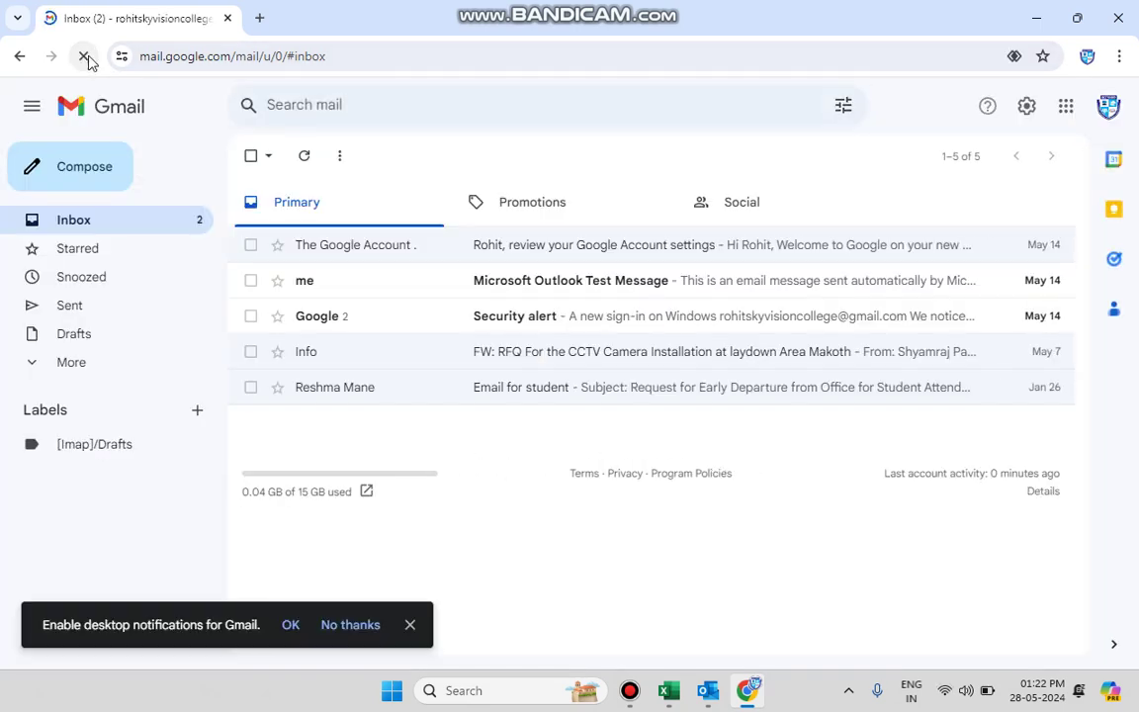
left_click(706, 690)
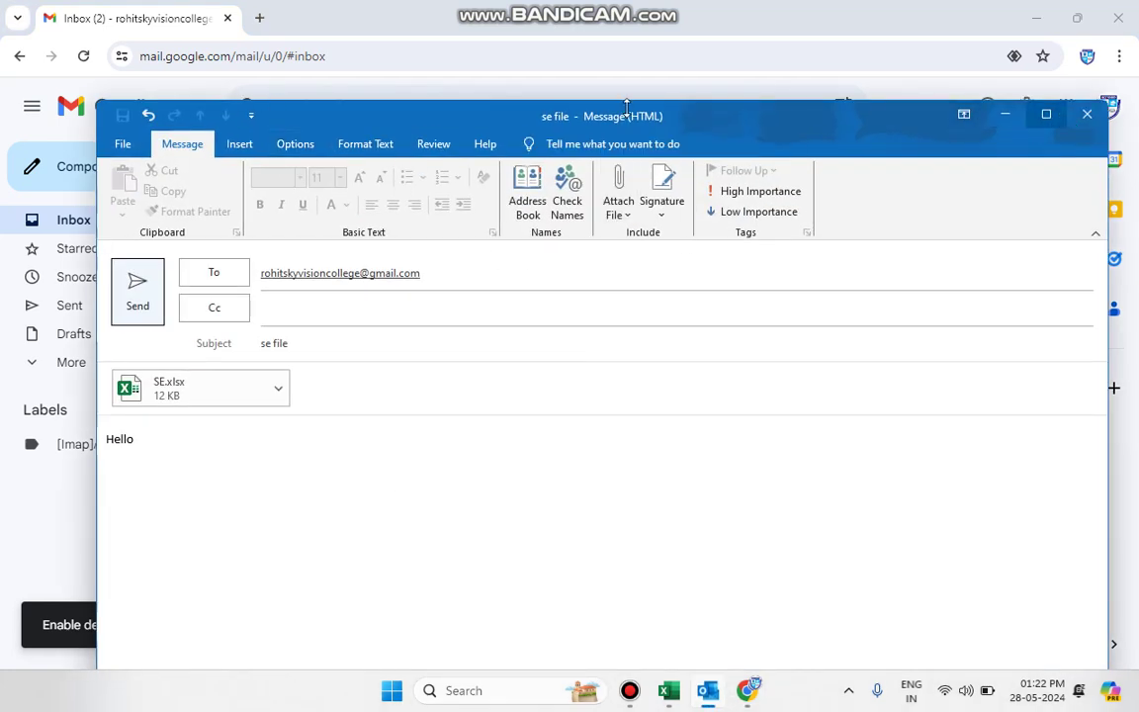
left_click(1086, 115)
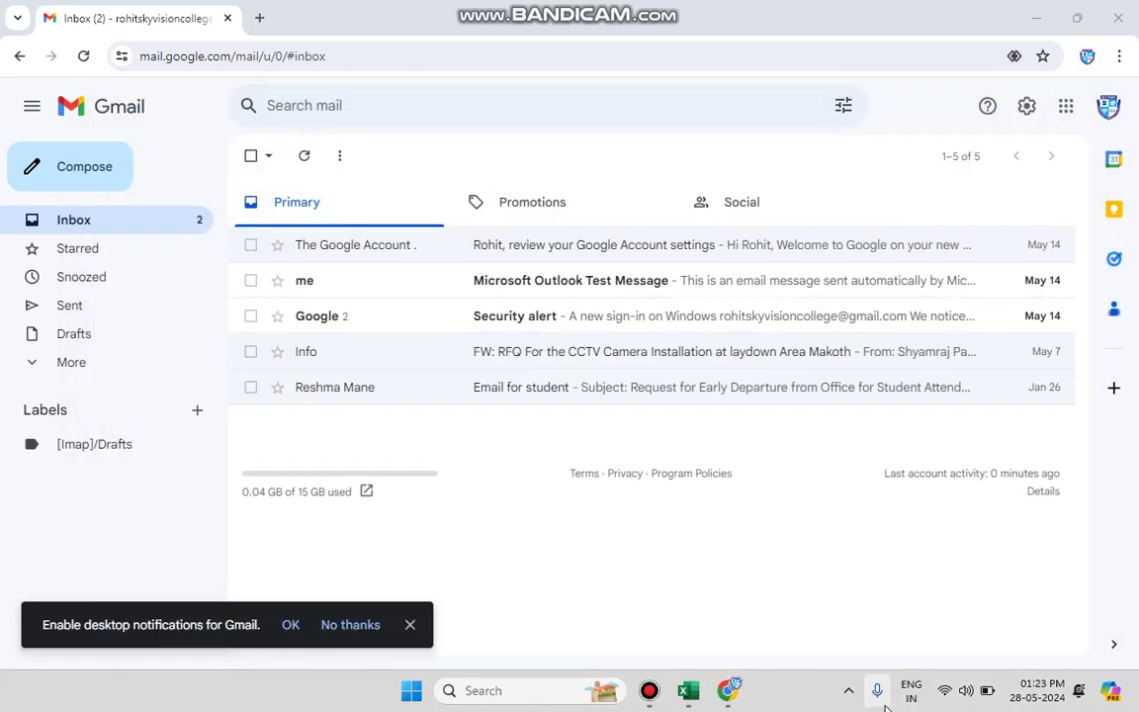
Step: Find Outlook through the Windows search and open its main inbox window
left_click(548, 693)
type("outl")
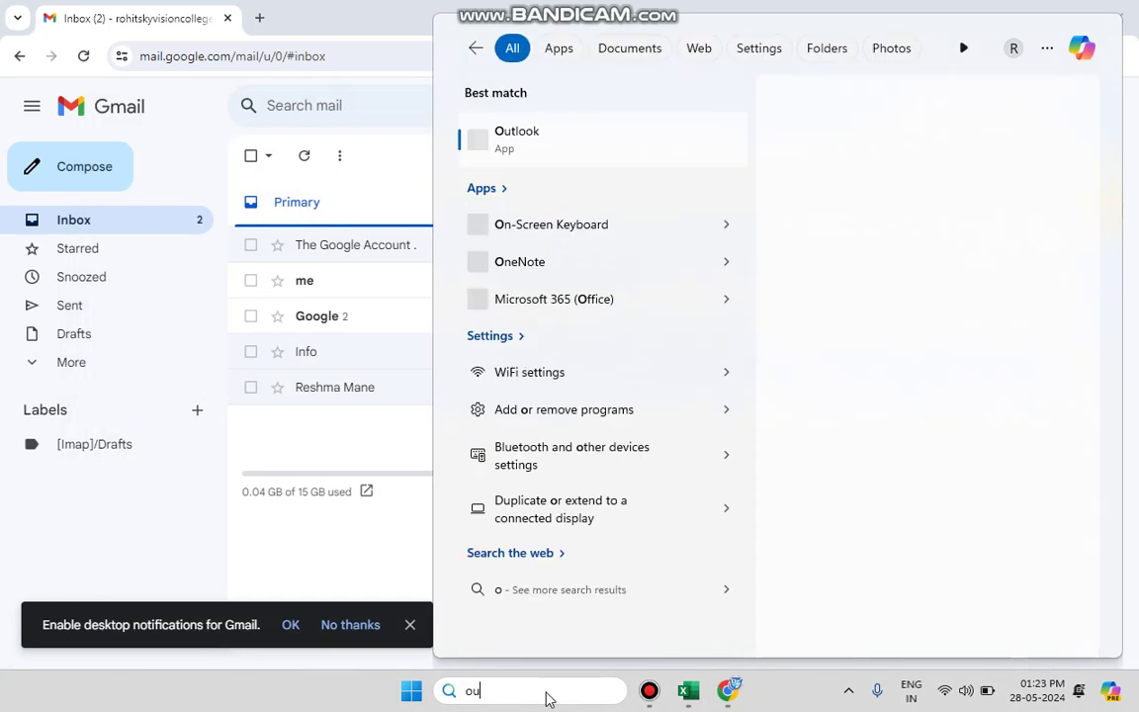
key("Return")
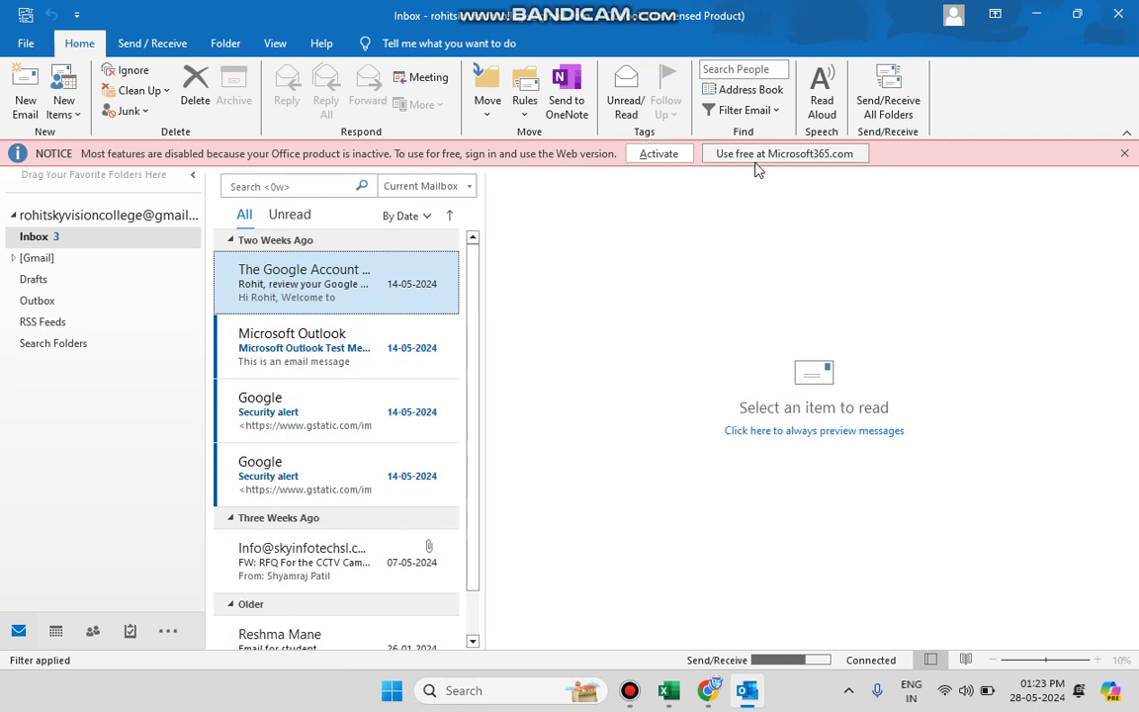
Step: Try the free Microsoft365.com web version, close its page while it loads and switch back to Outlook
left_click(786, 155)
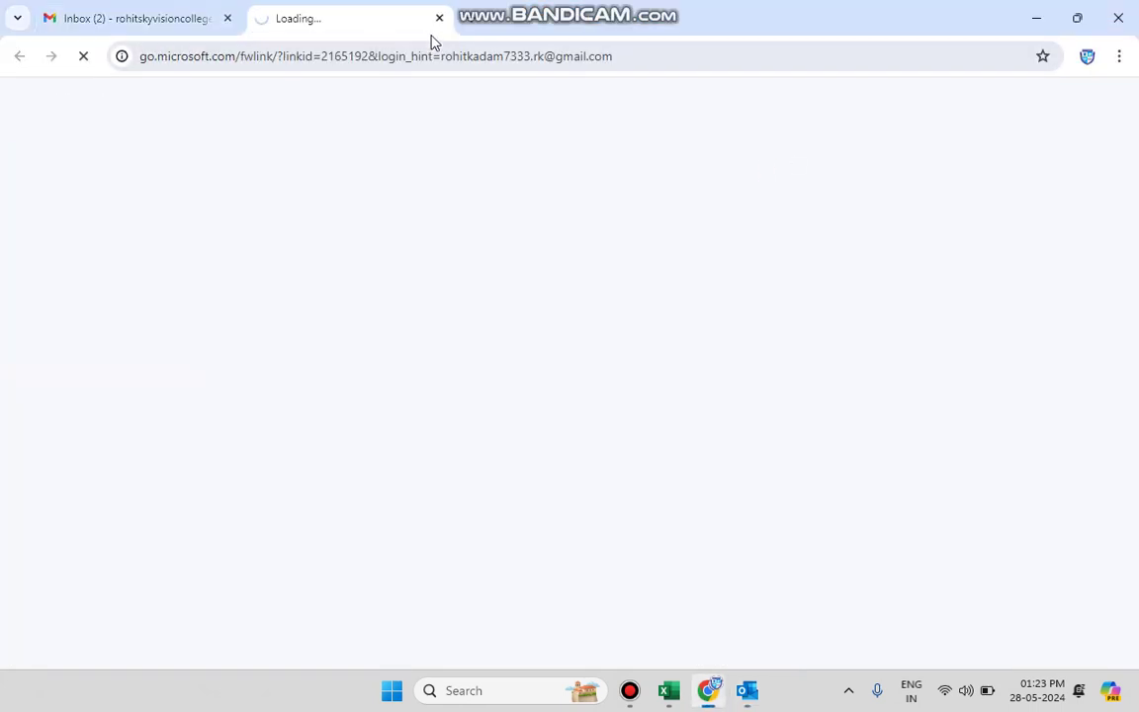
left_click(439, 20)
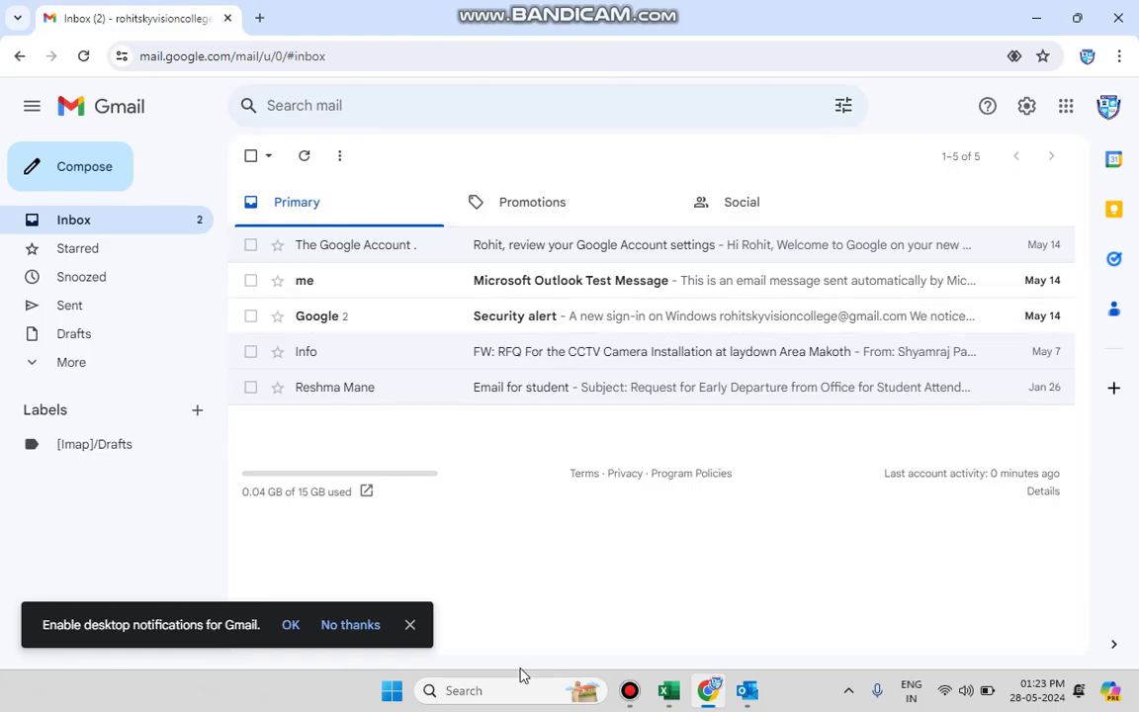
left_click(508, 704)
type("out")
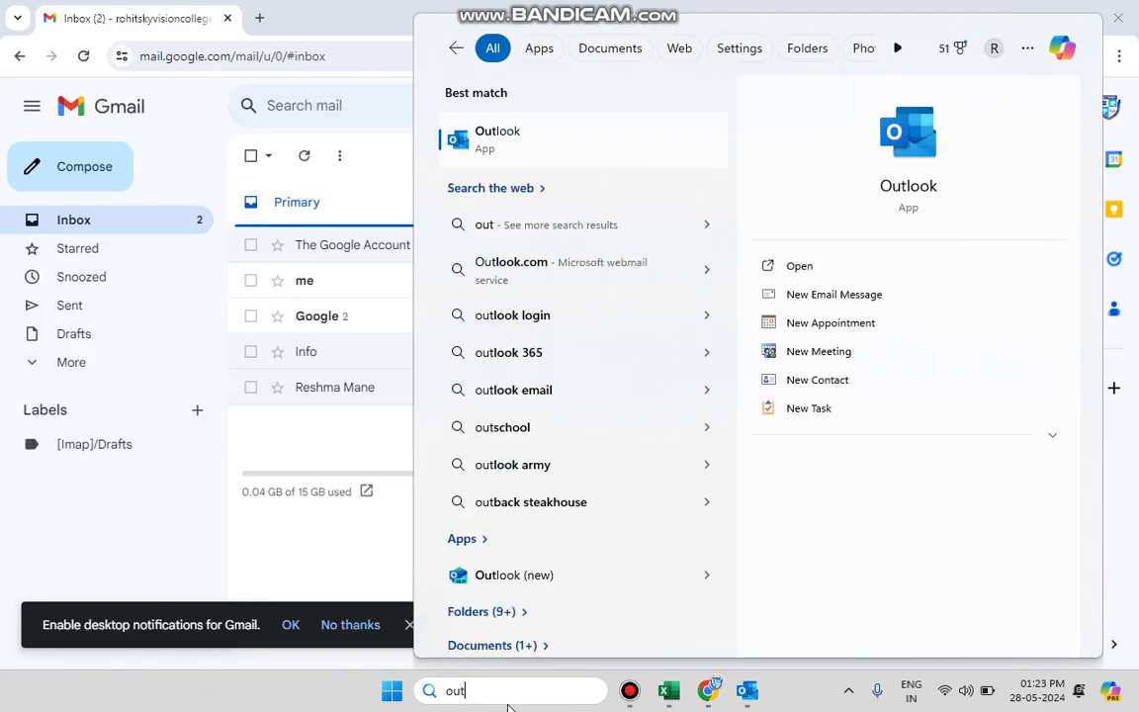
left_click(562, 158)
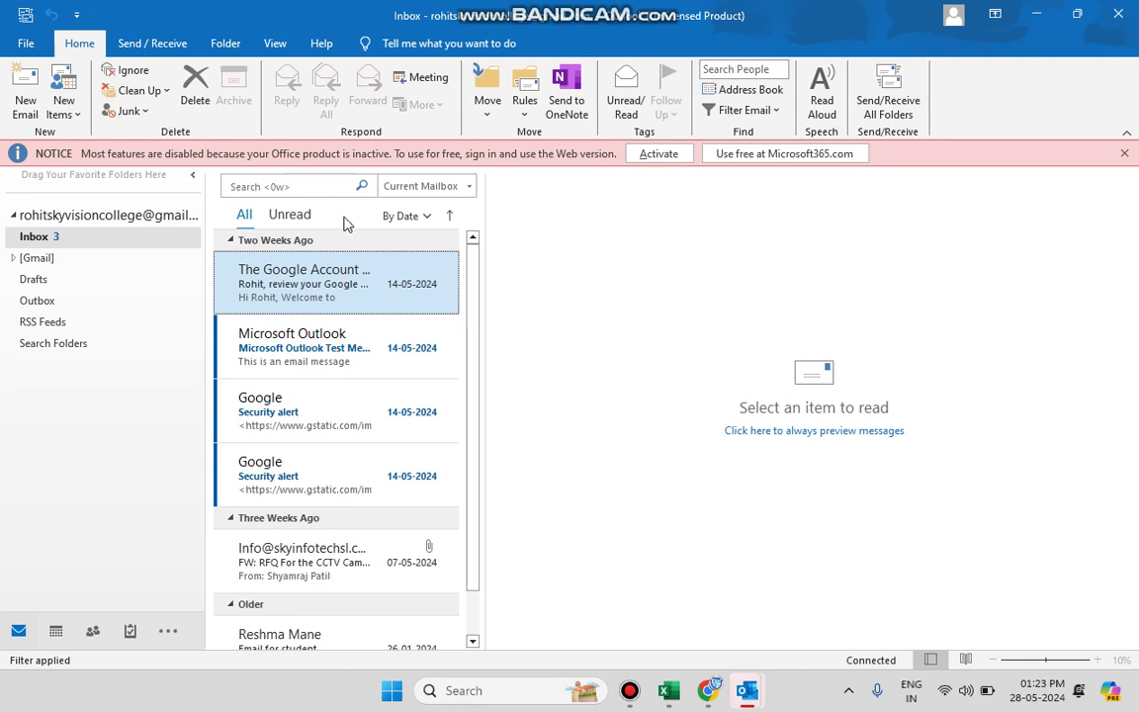
Step: Dismiss the inactive product notice in Outlook, check the Gmail inbox in Chrome and return to Outlook
left_click(1123, 155)
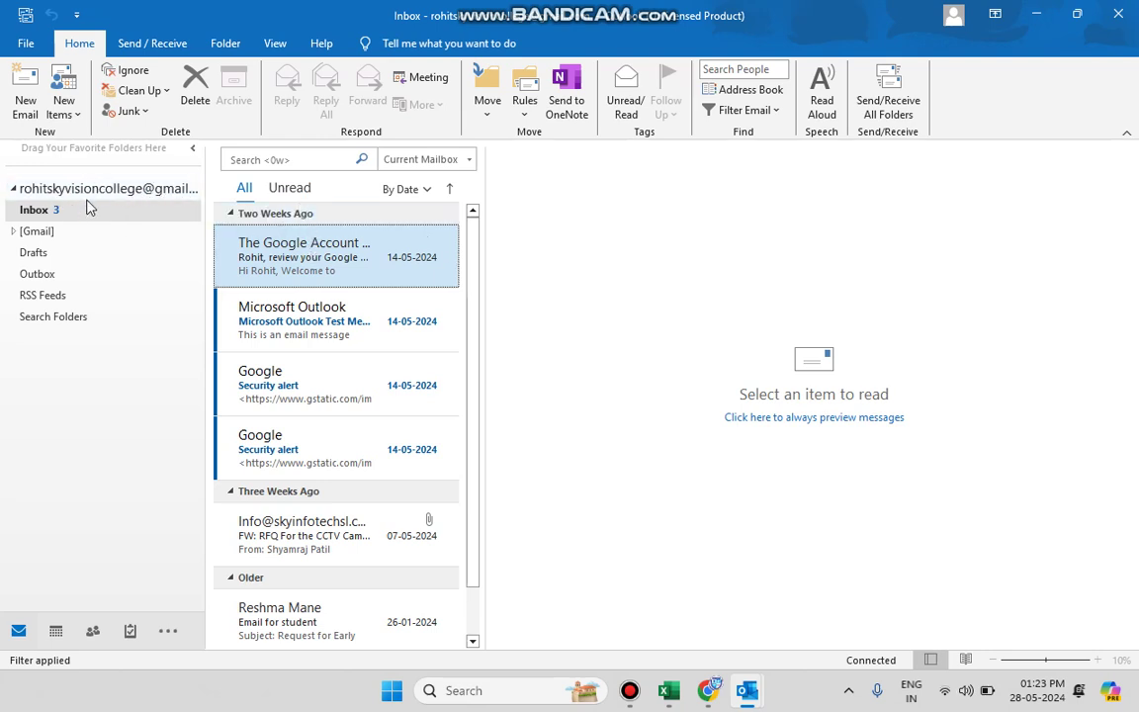
key("alt+Tab")
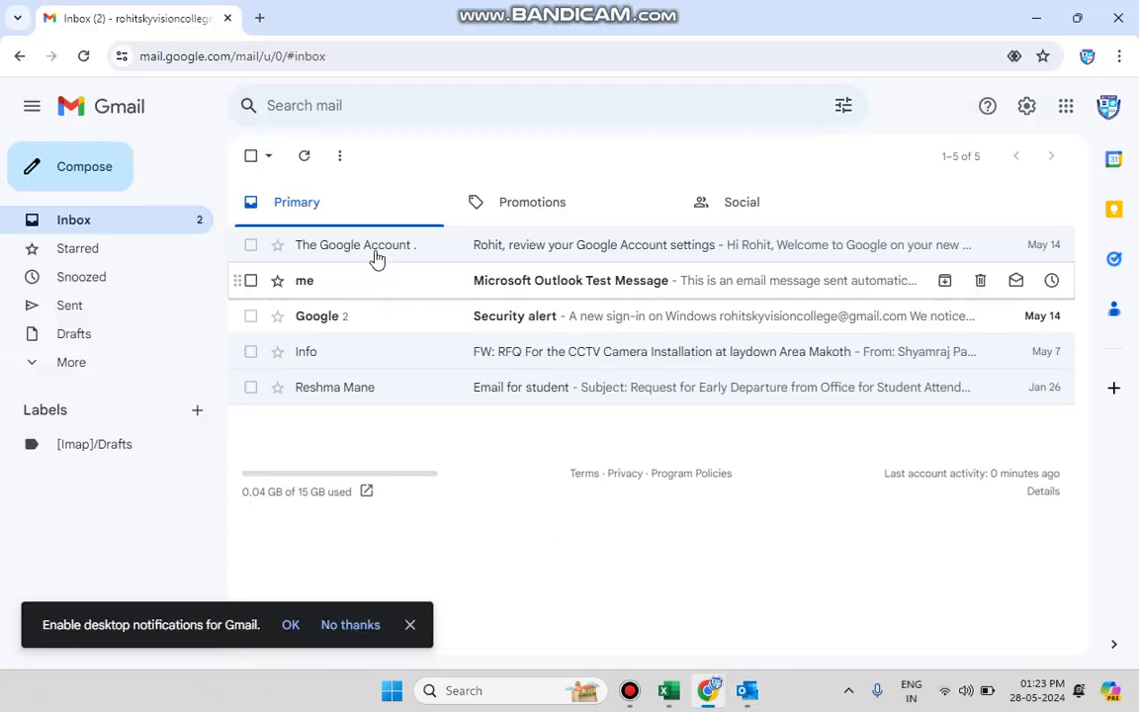
key("alt+Tab")
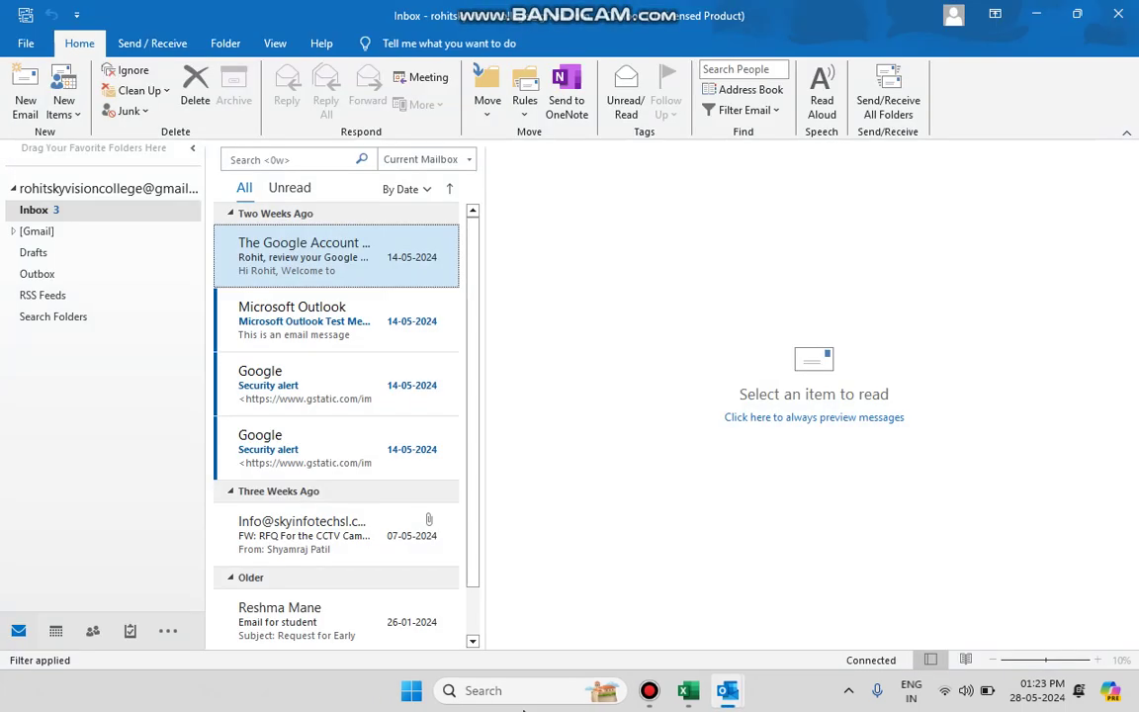
Step: Find Google Chrome through the Windows search, open it with the personal profile and go to that account's Gmail inbox
left_click(520, 693)
type("c")
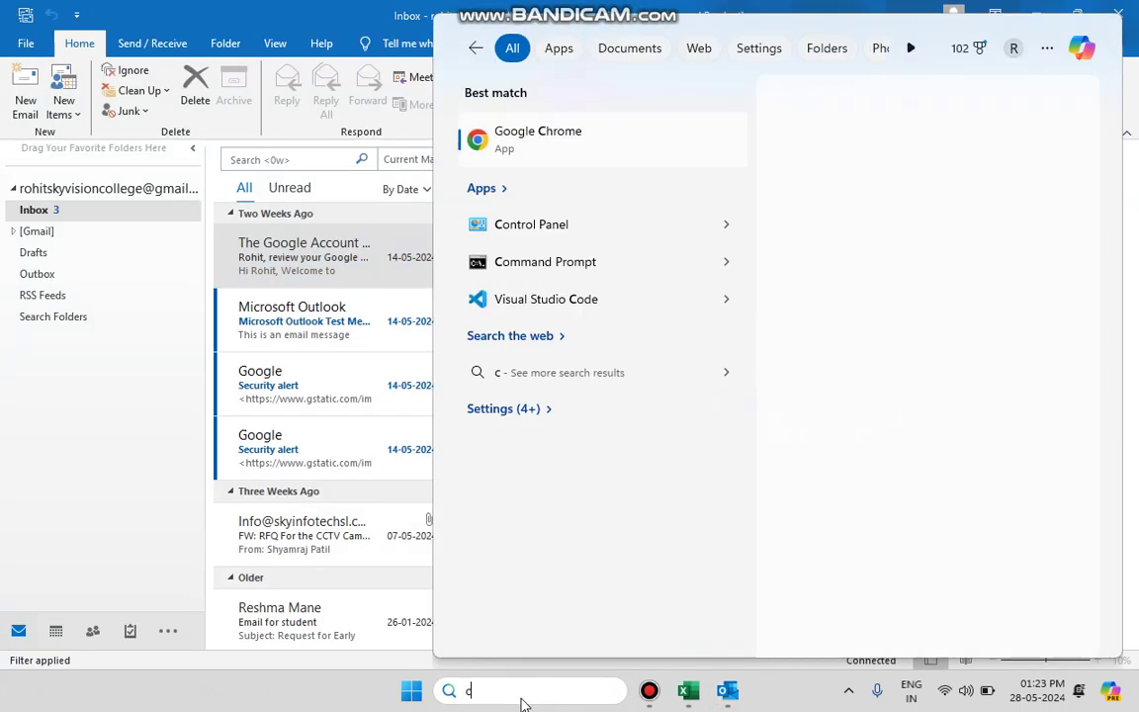
key("Return")
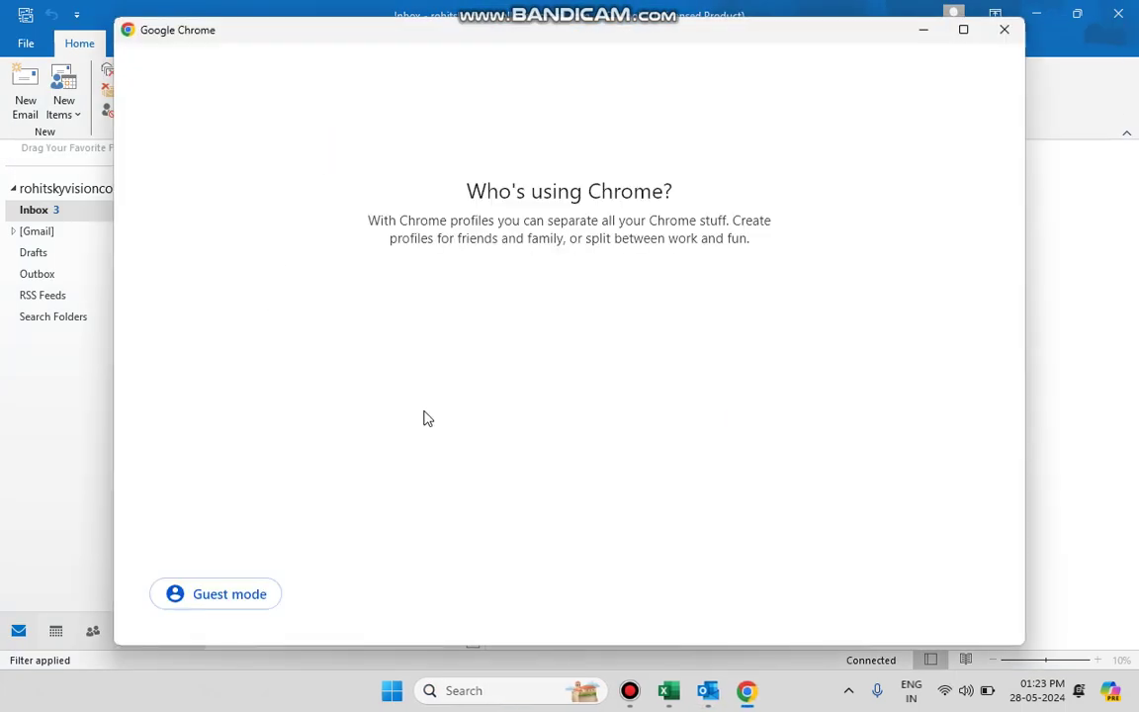
left_click(516, 427)
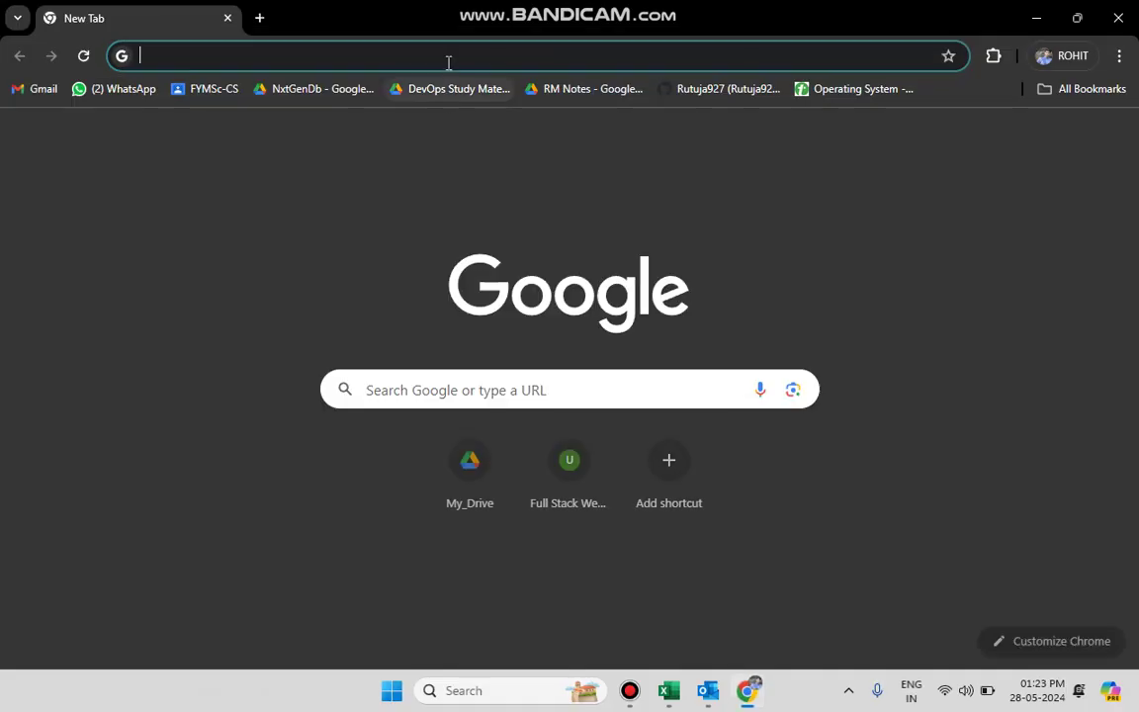
left_click(449, 56)
left_click(1108, 137)
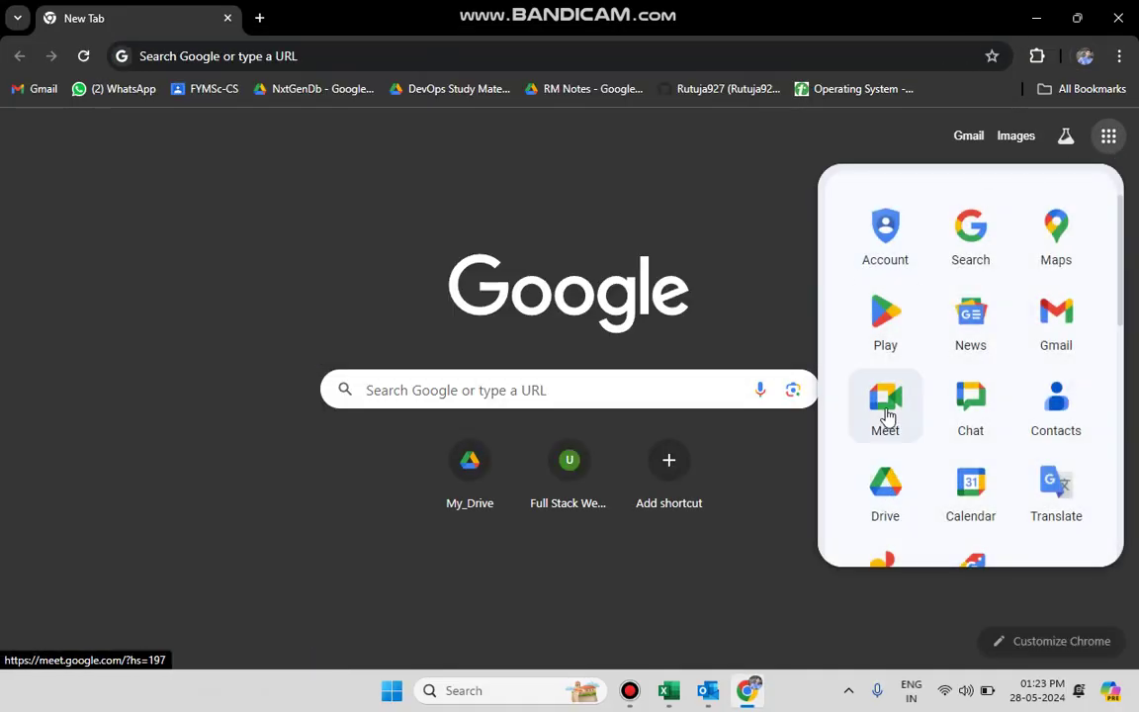
left_click(1067, 323)
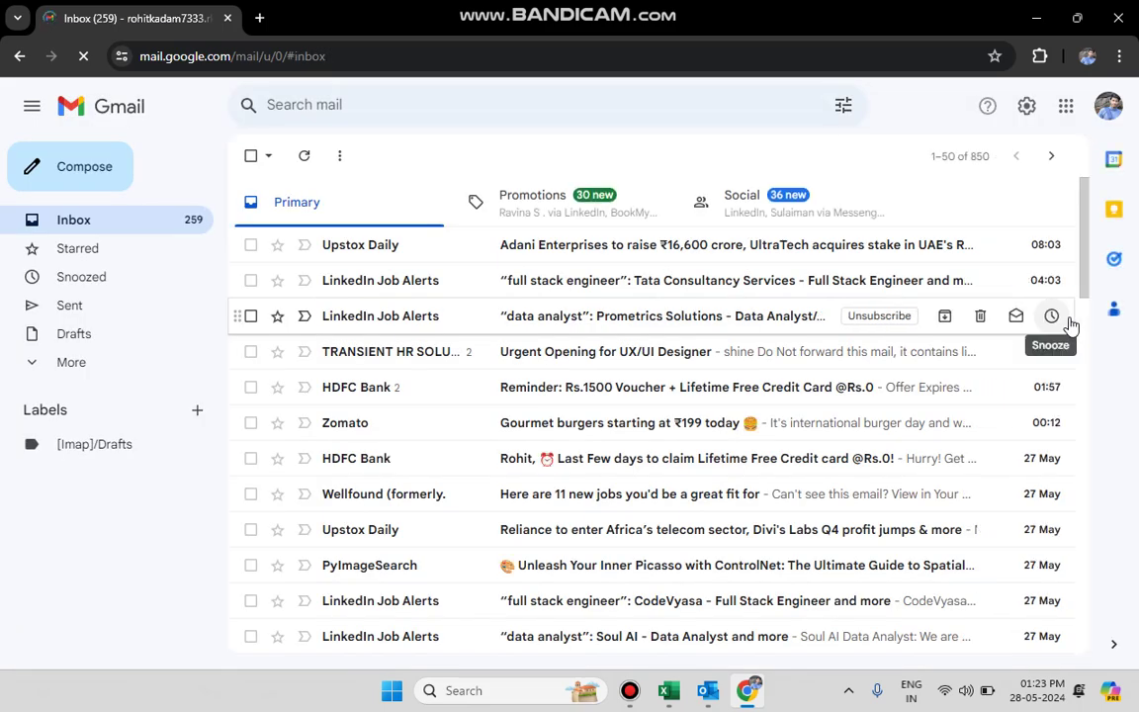
Step: Return to Outlook, close its inbox window and switch to the Excel workbook
key("alt+Tab")
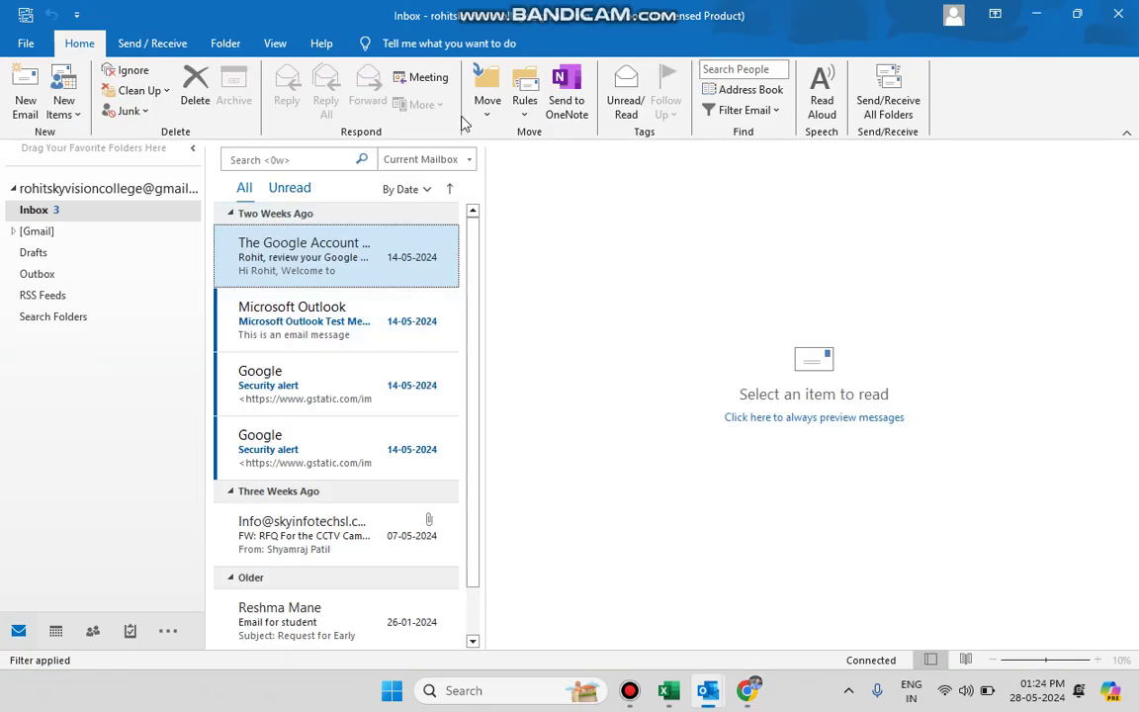
key("alt+Tab")
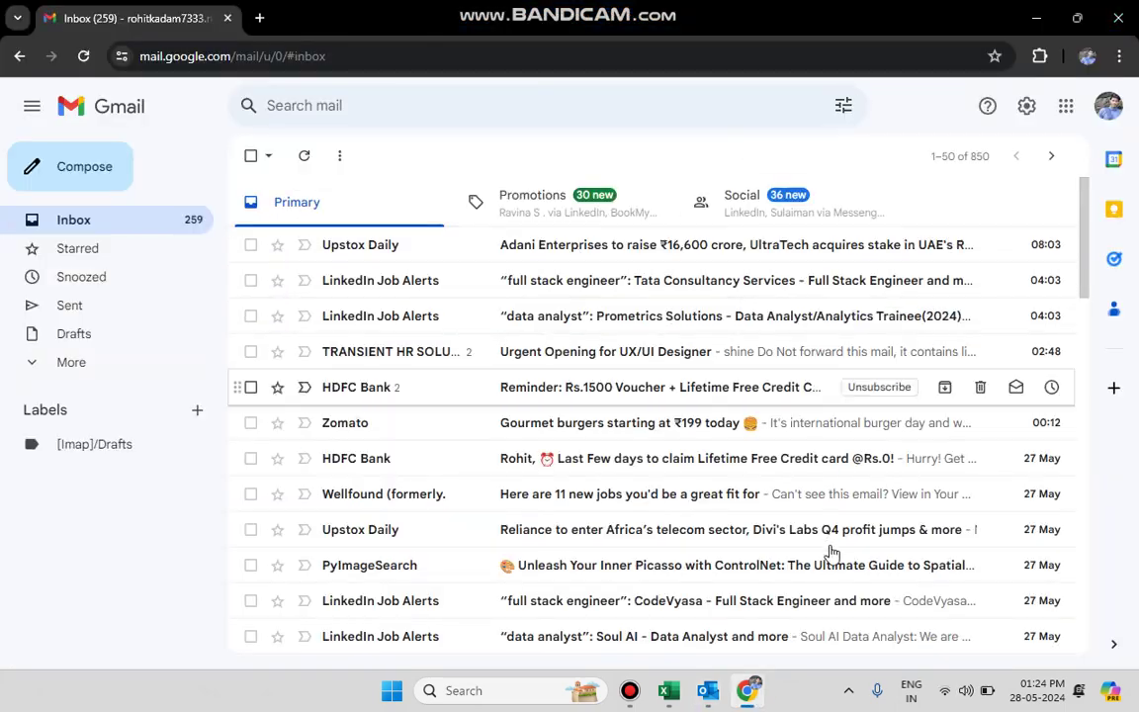
key("alt+Tab")
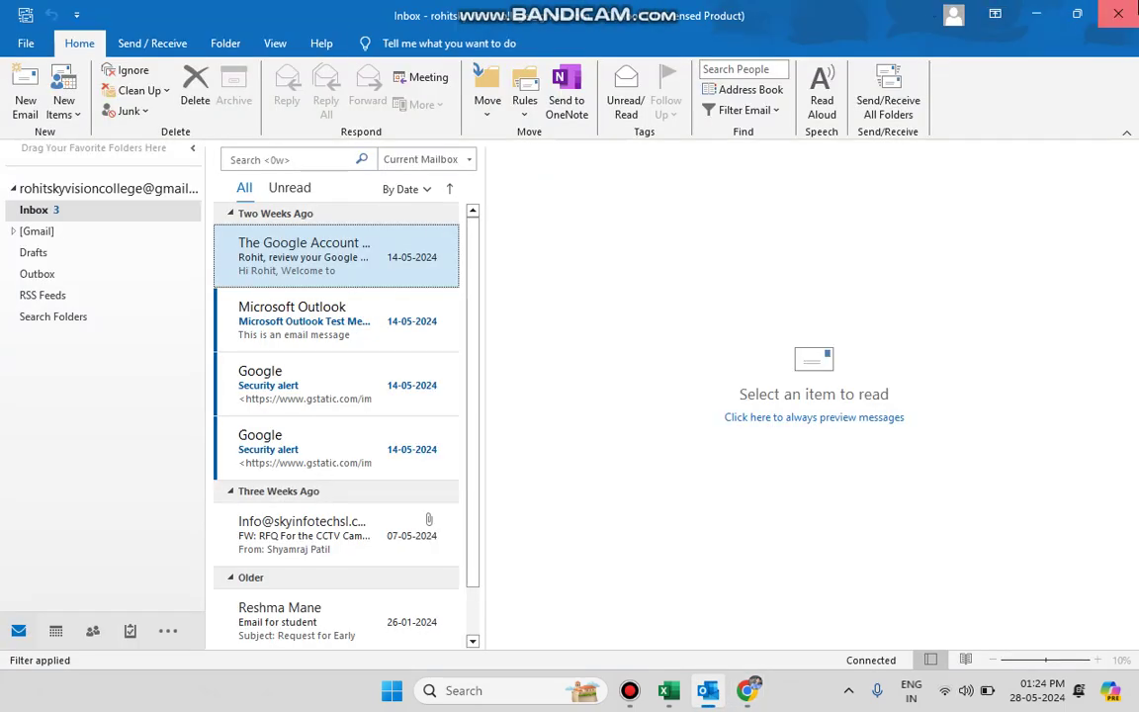
left_click(1126, 18)
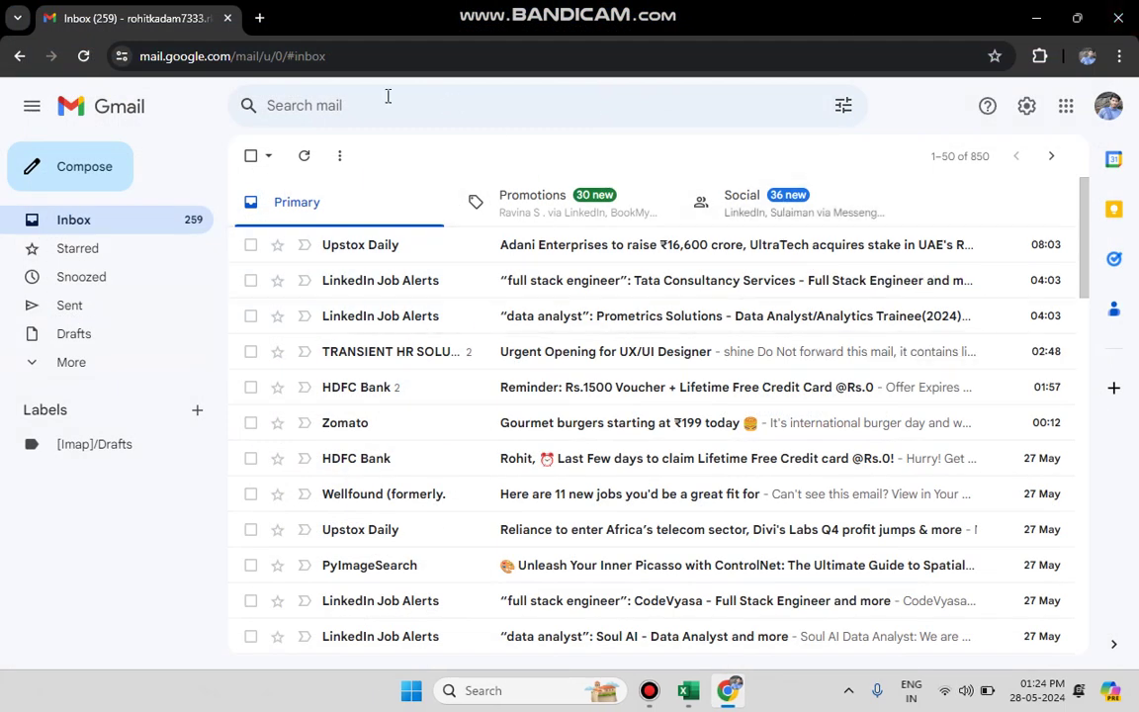
key("alt+Tab")
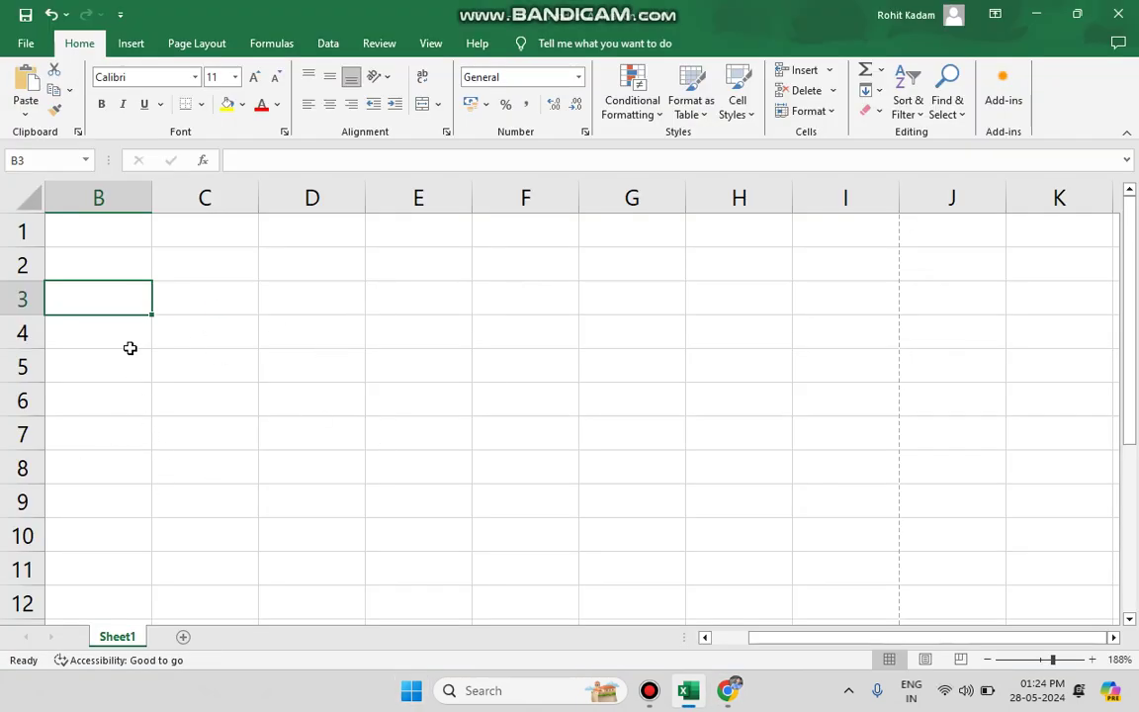
Step: Enter 1, 2 and 3 in cells B1 to B3 and save the workbook
left_click(104, 252)
left_click(109, 242)
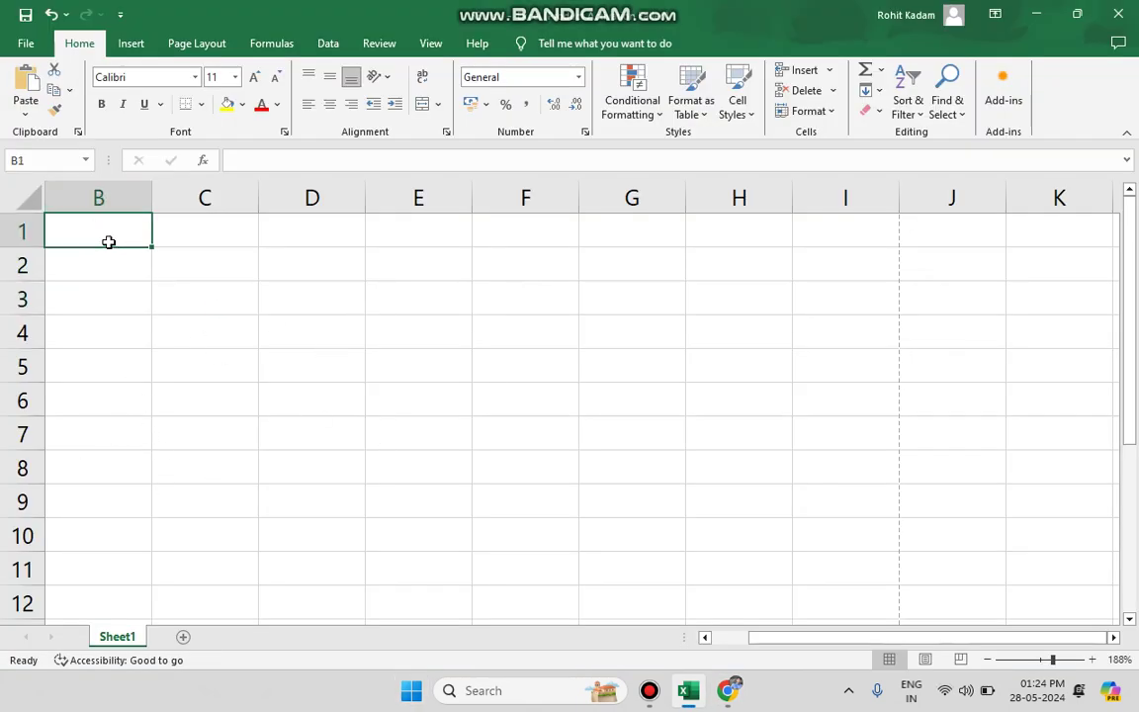
type("1")
key("Return")
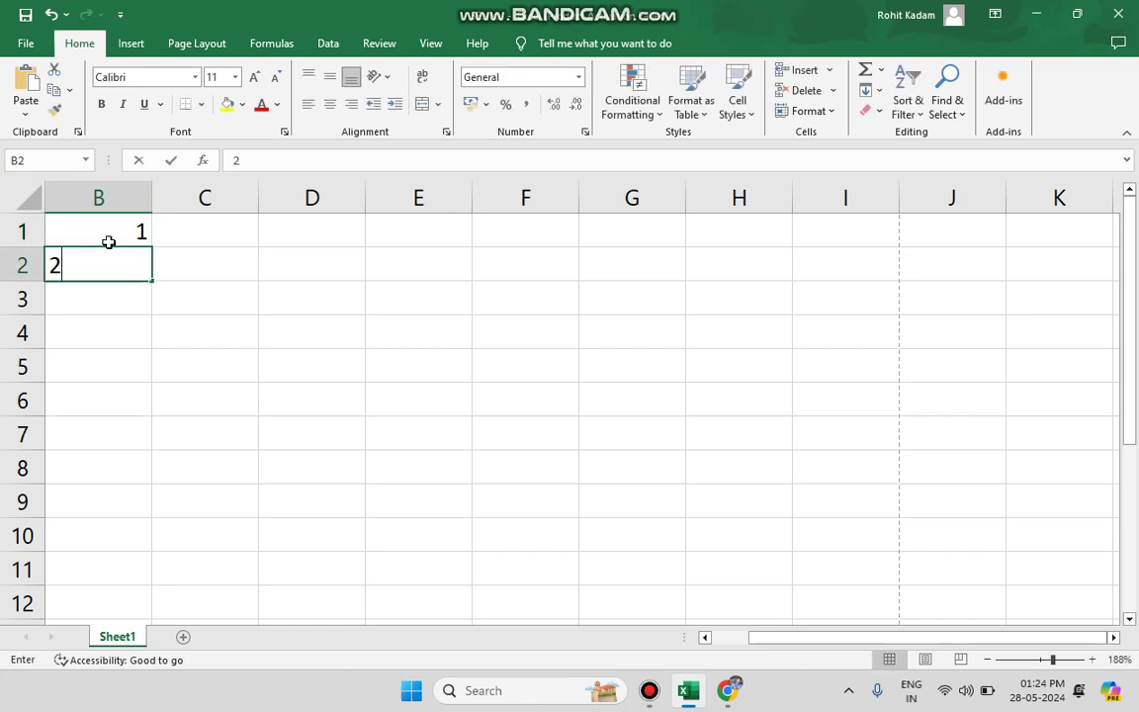
type("2")
key("Return")
type("3")
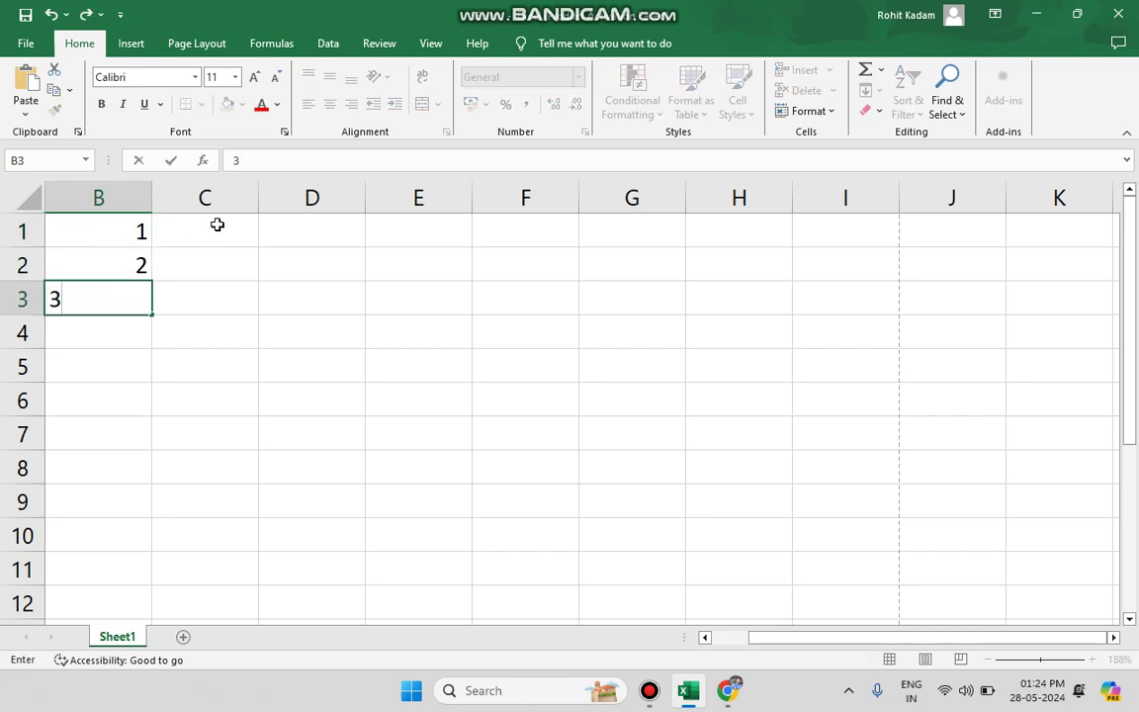
left_click(246, 309)
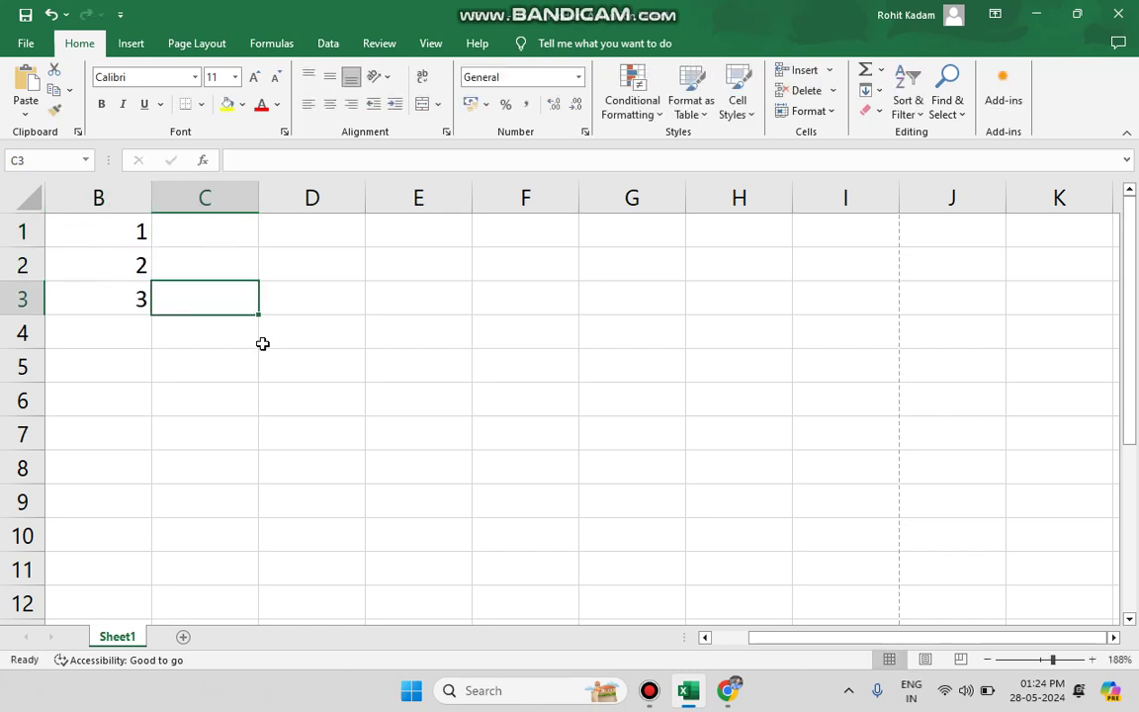
left_click(25, 44)
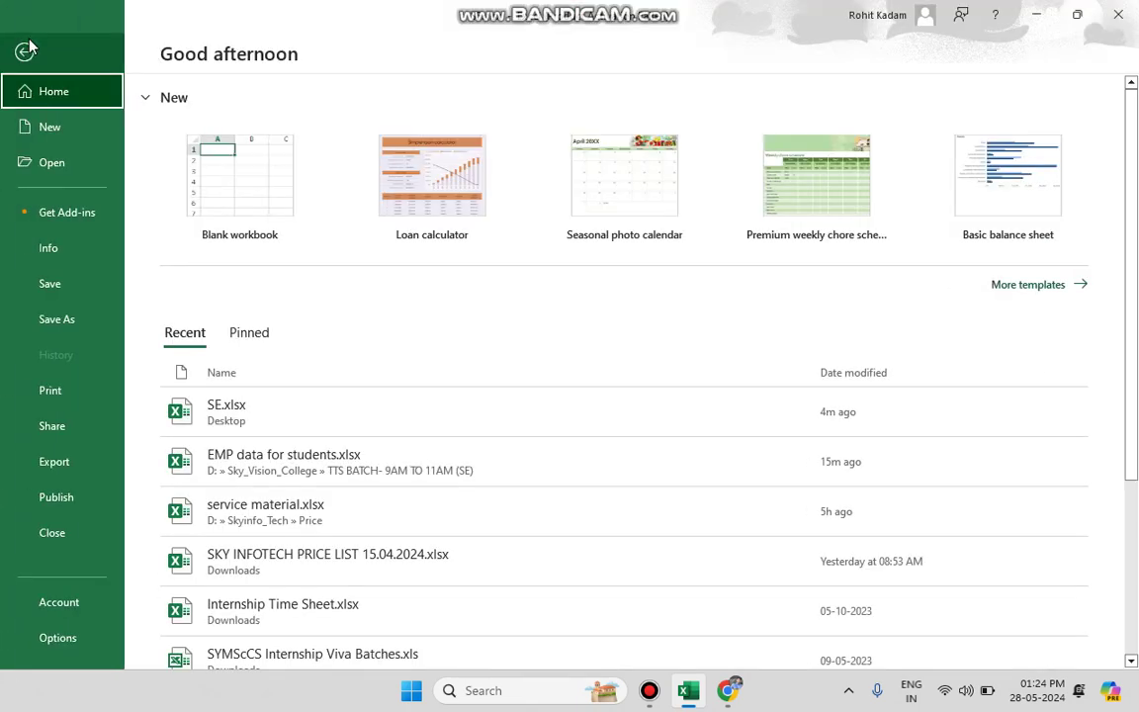
left_click(79, 282)
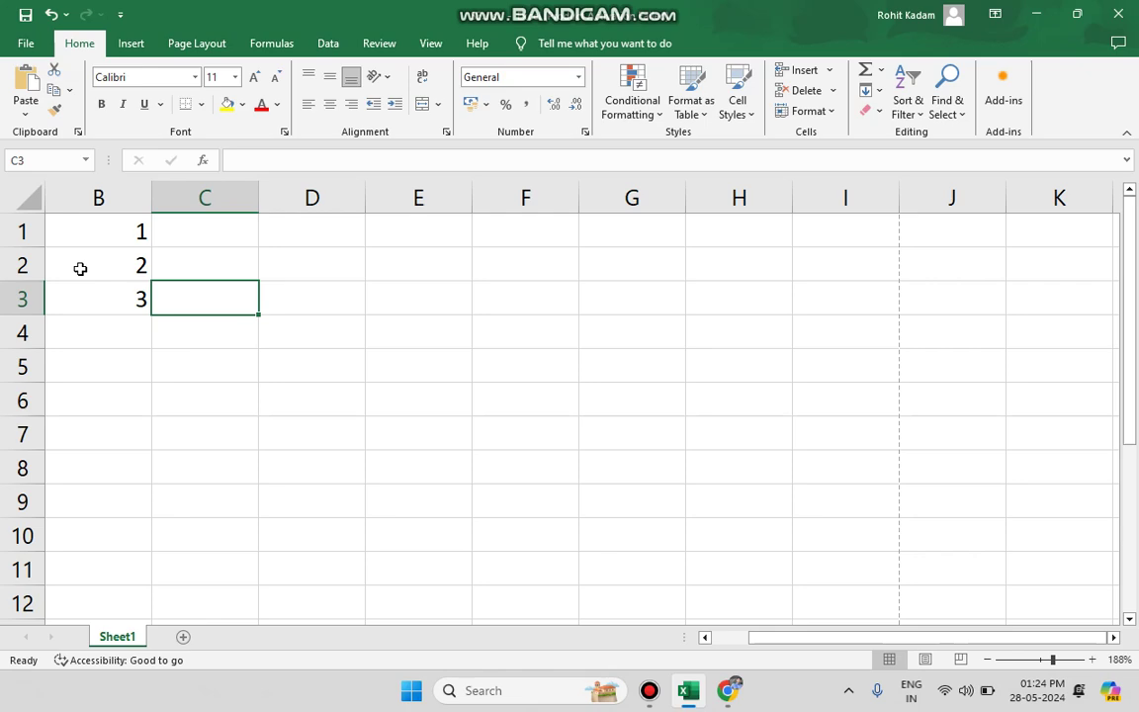
Step: Share the workbook by email as an attachment and dismiss the Office product key window over the new message
left_click(28, 42)
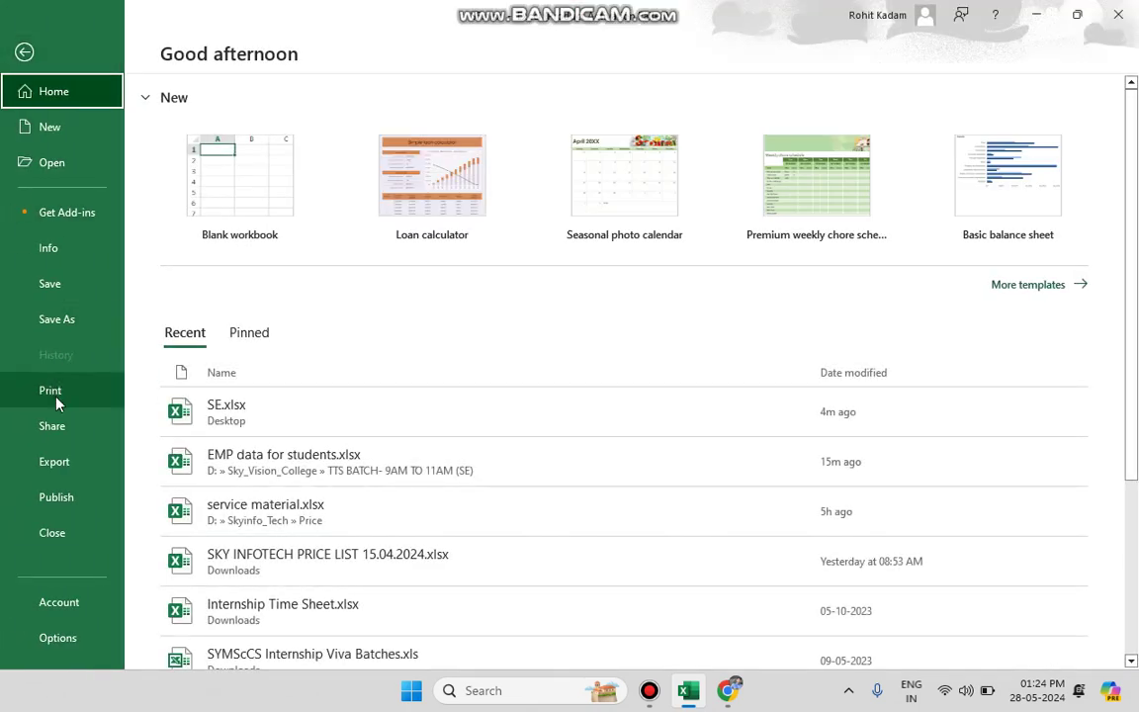
left_click(59, 427)
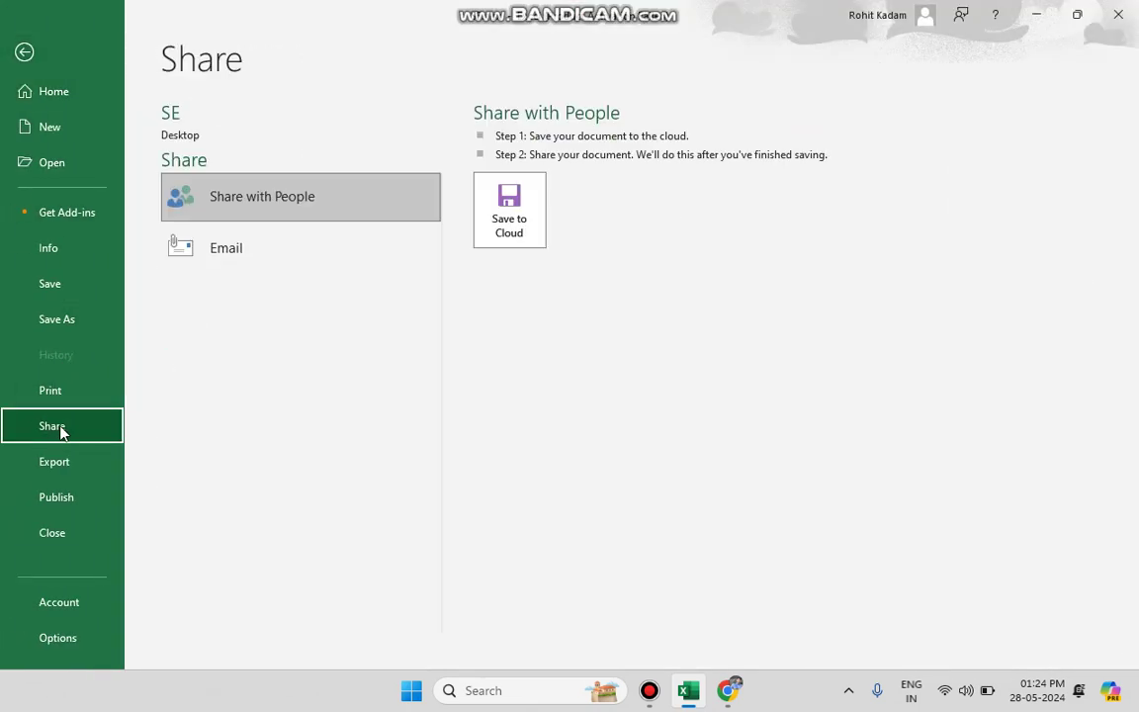
left_click(227, 254)
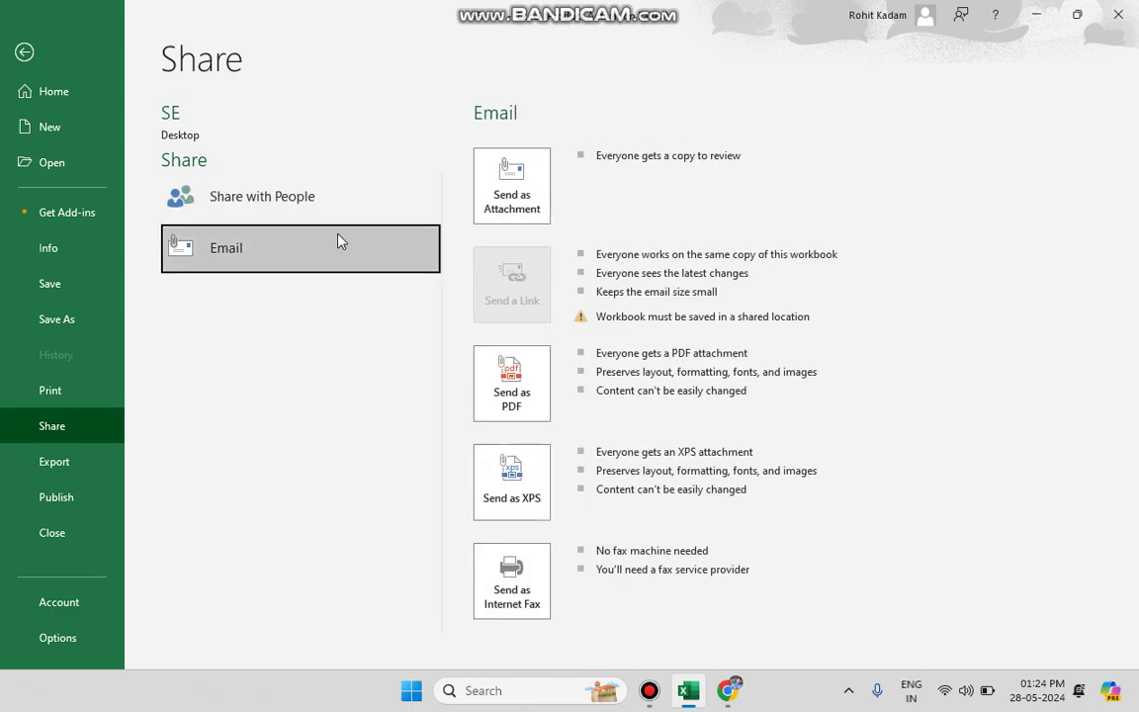
left_click(539, 186)
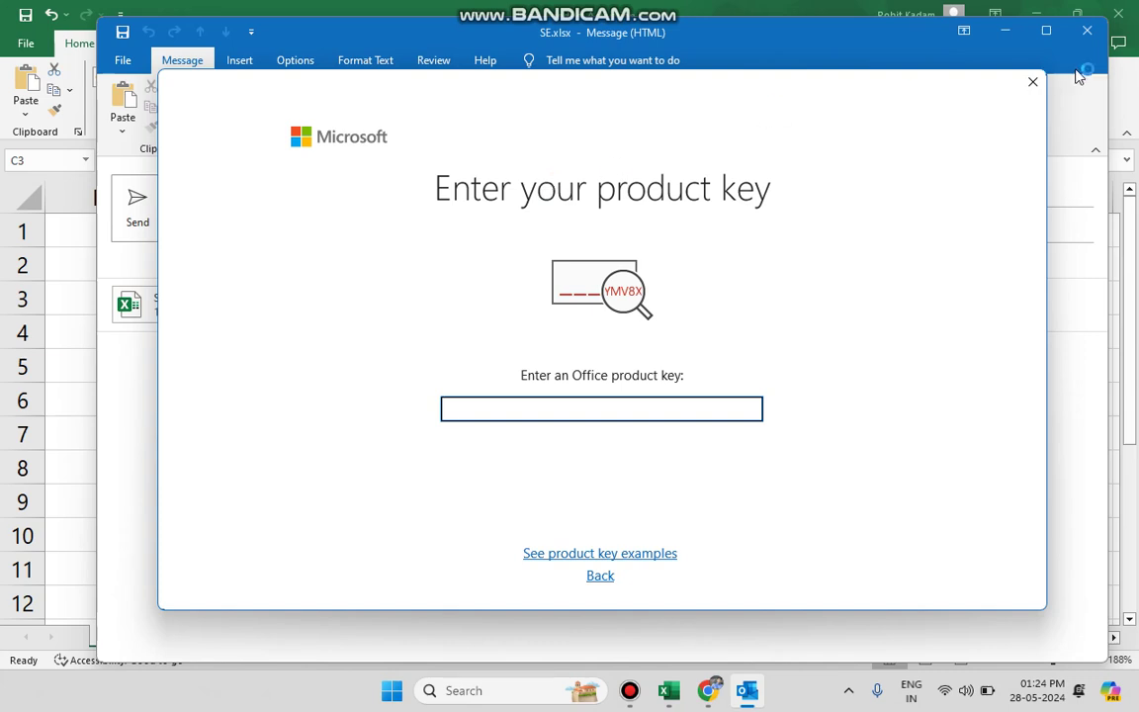
left_click(1032, 81)
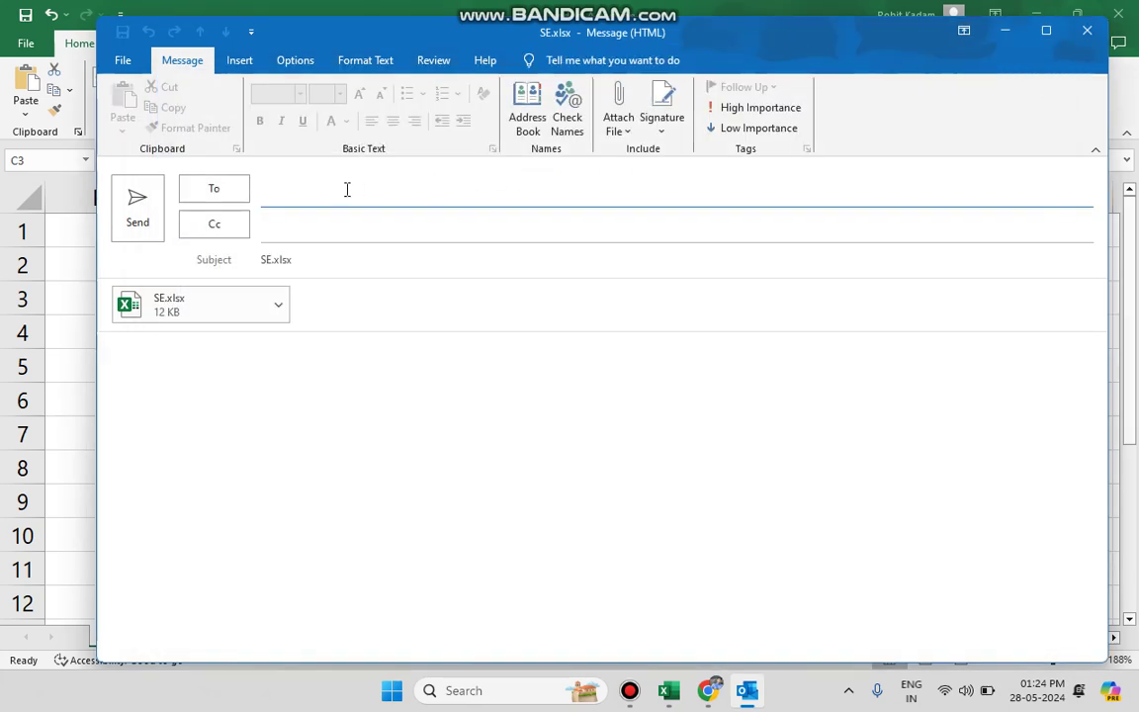
Step: Fill in the recipient's email address and set the message subject to "se file for data"
type("roh")
left_click(388, 217)
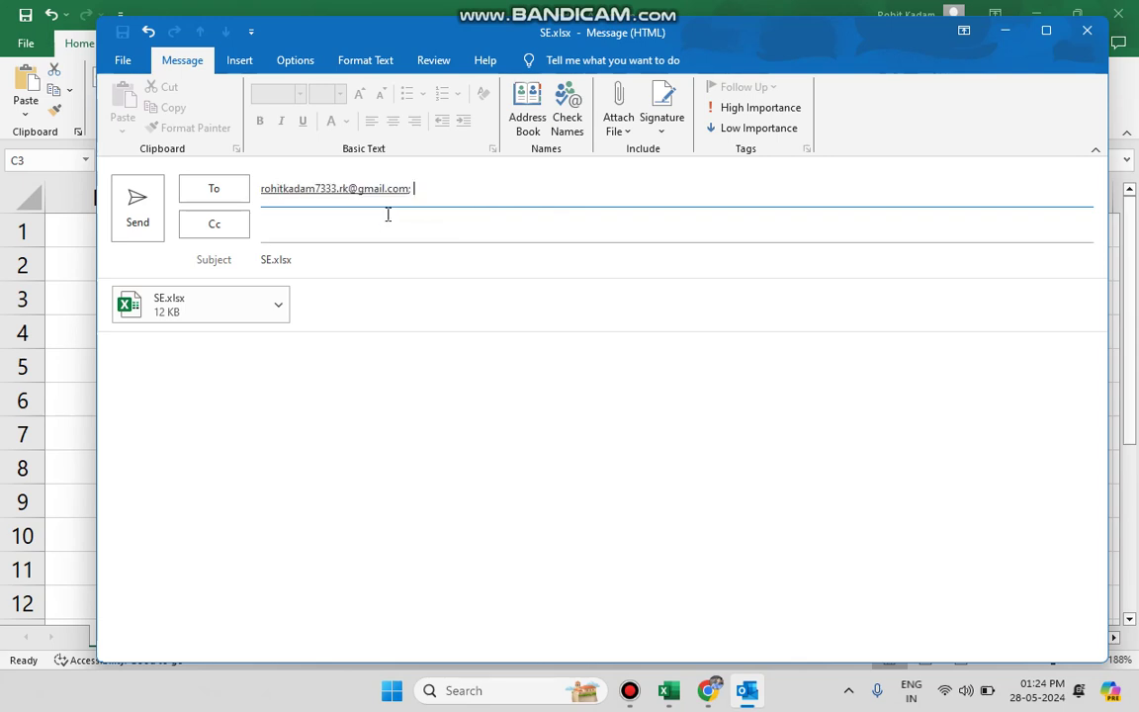
left_click(332, 232)
left_click(327, 257)
left_click_drag(264, 259, 340, 265)
type("se file for dat")
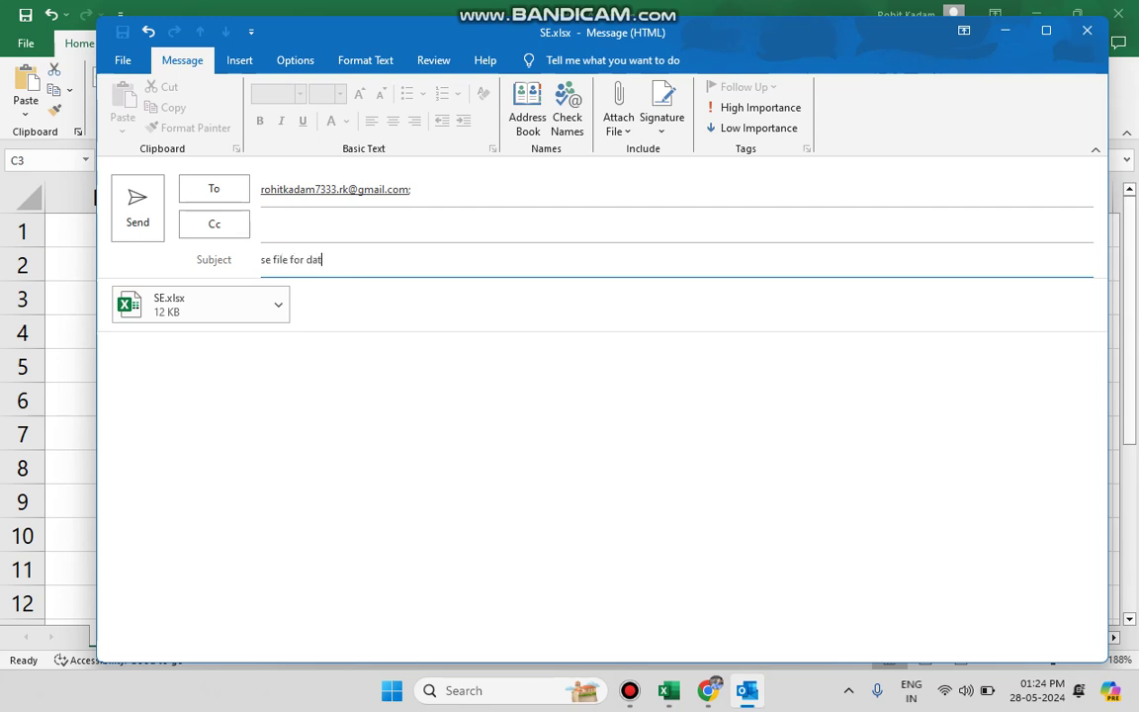
type("a")
Step: Write "Just check by your self." as the message body
left_click(222, 382)
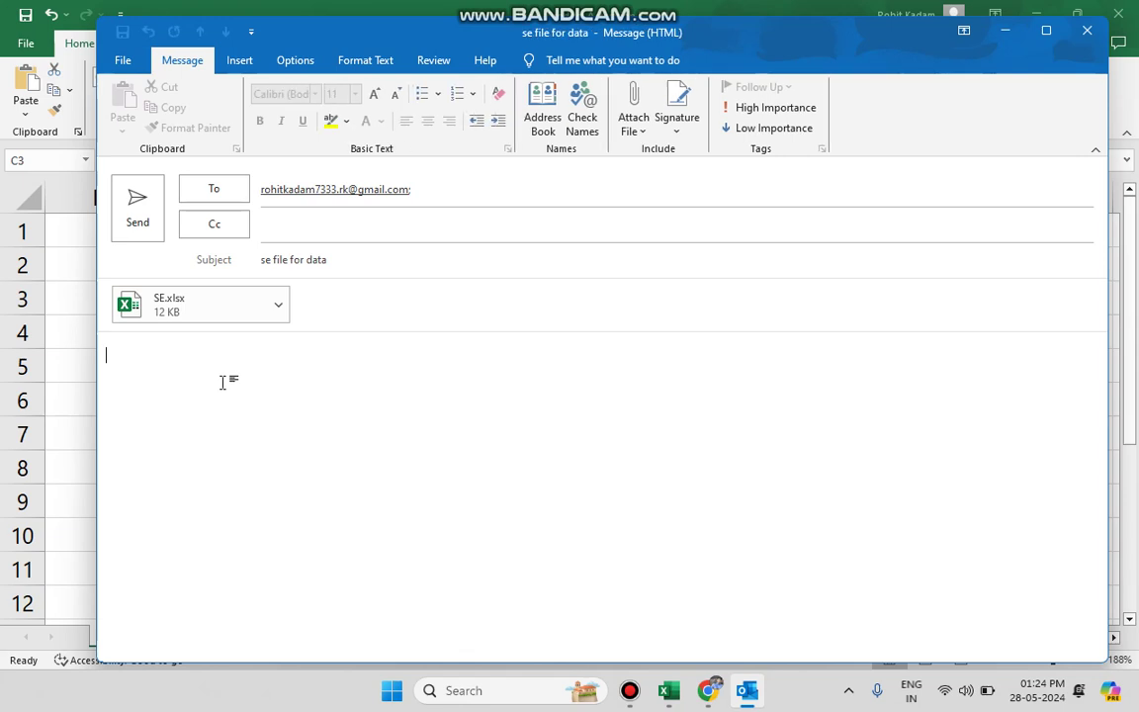
type("jus")
type("t check by your sek")
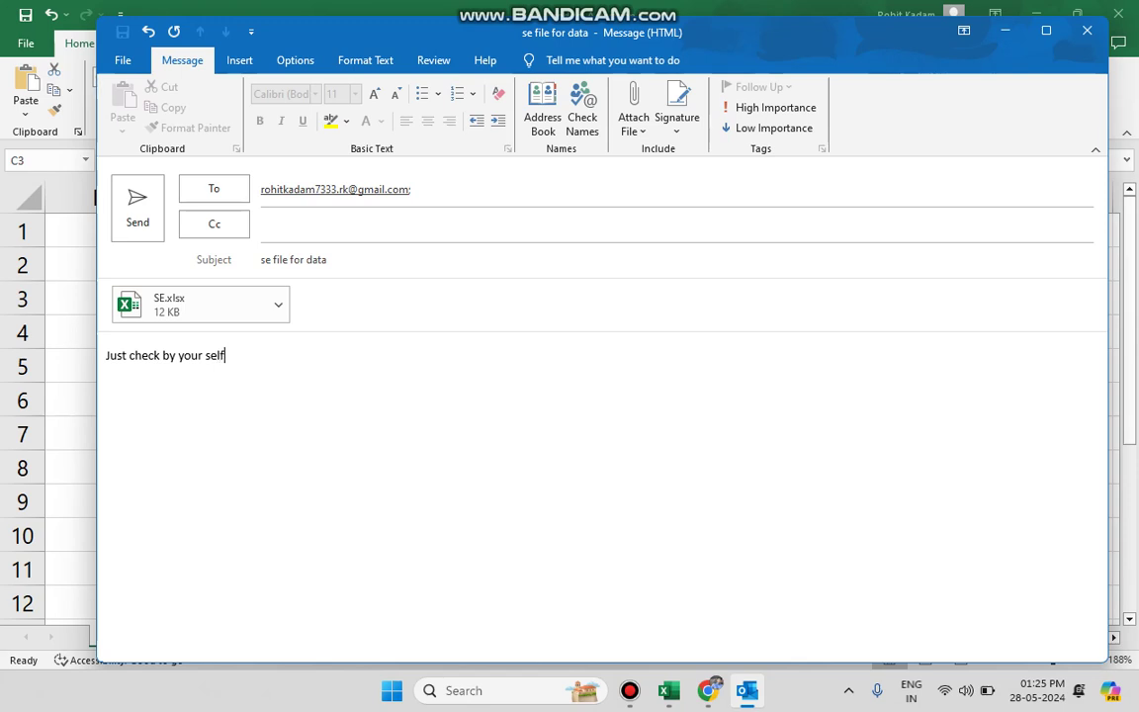
type(".")
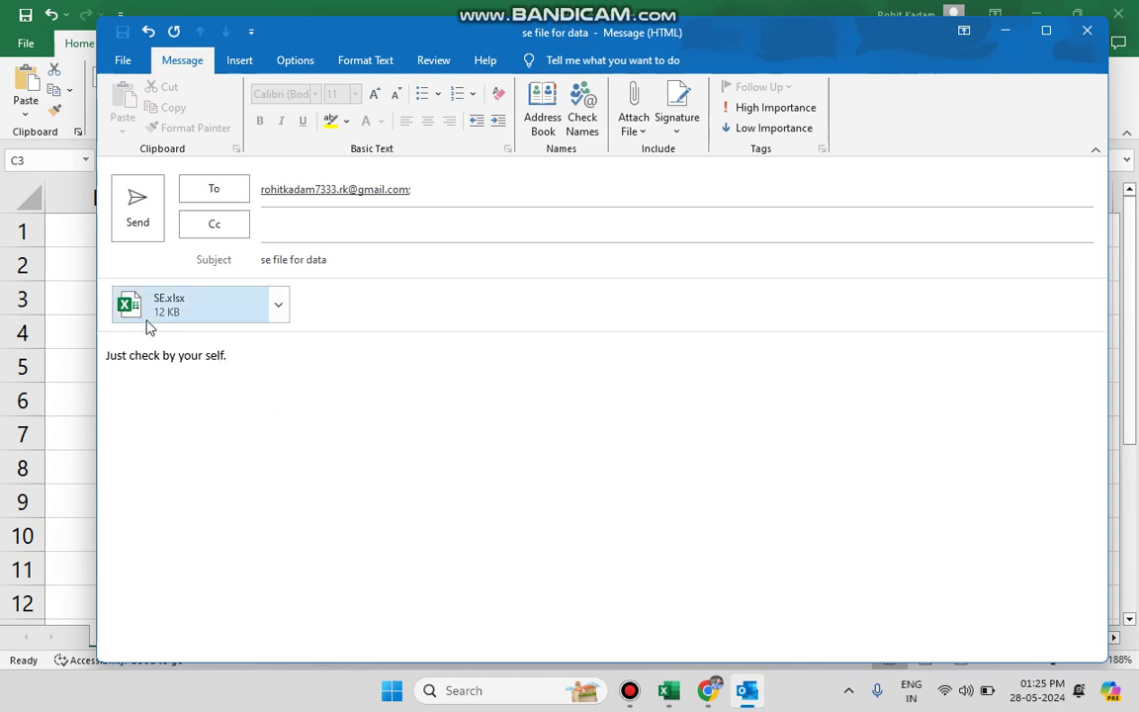
Step: Try several times to send the message with the SE.xlsx attachment, and close the message window
left_click(134, 222)
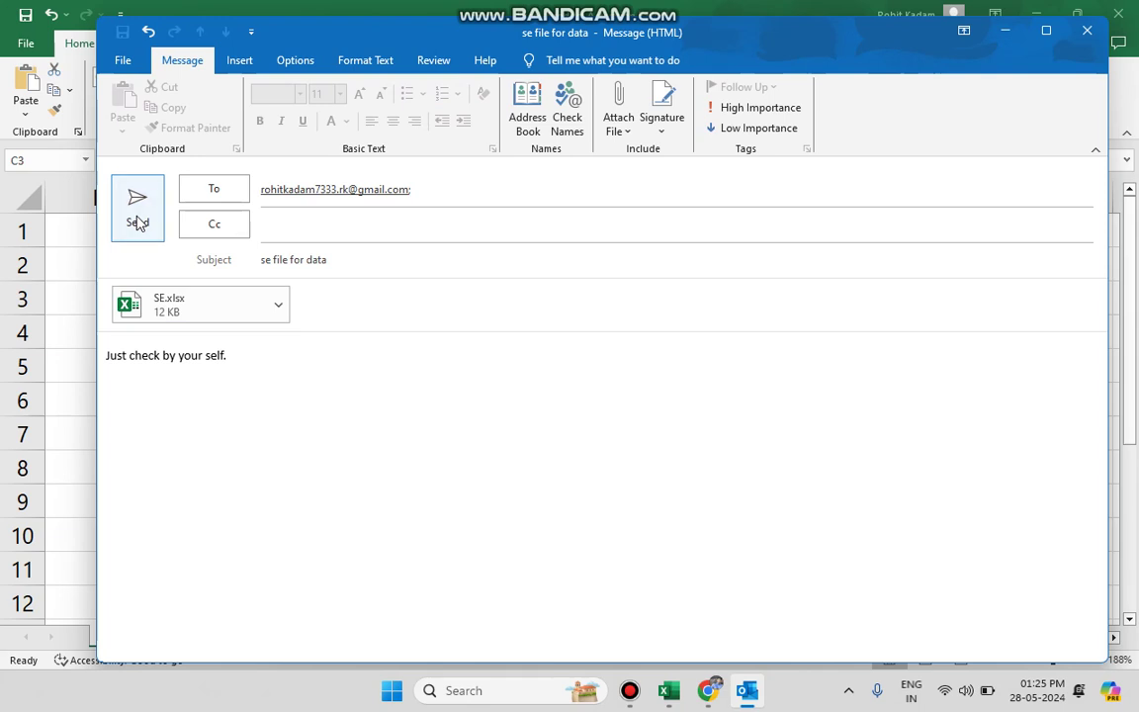
left_click(137, 222)
left_click(138, 221)
left_click(138, 222)
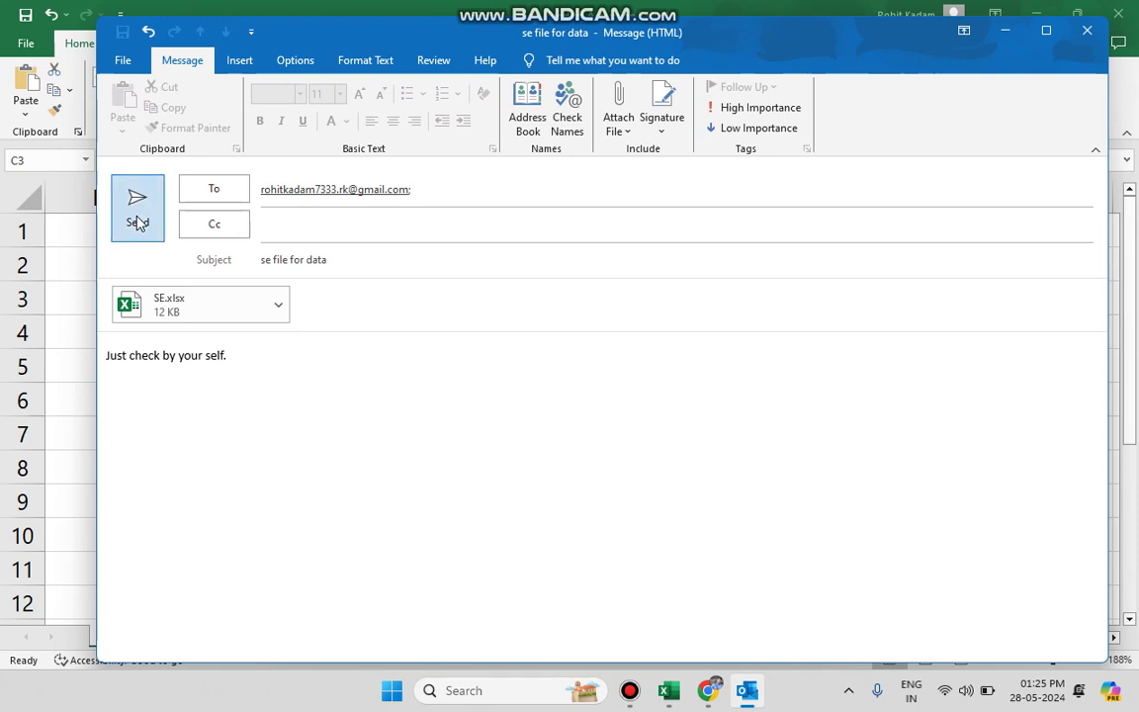
left_click(138, 221)
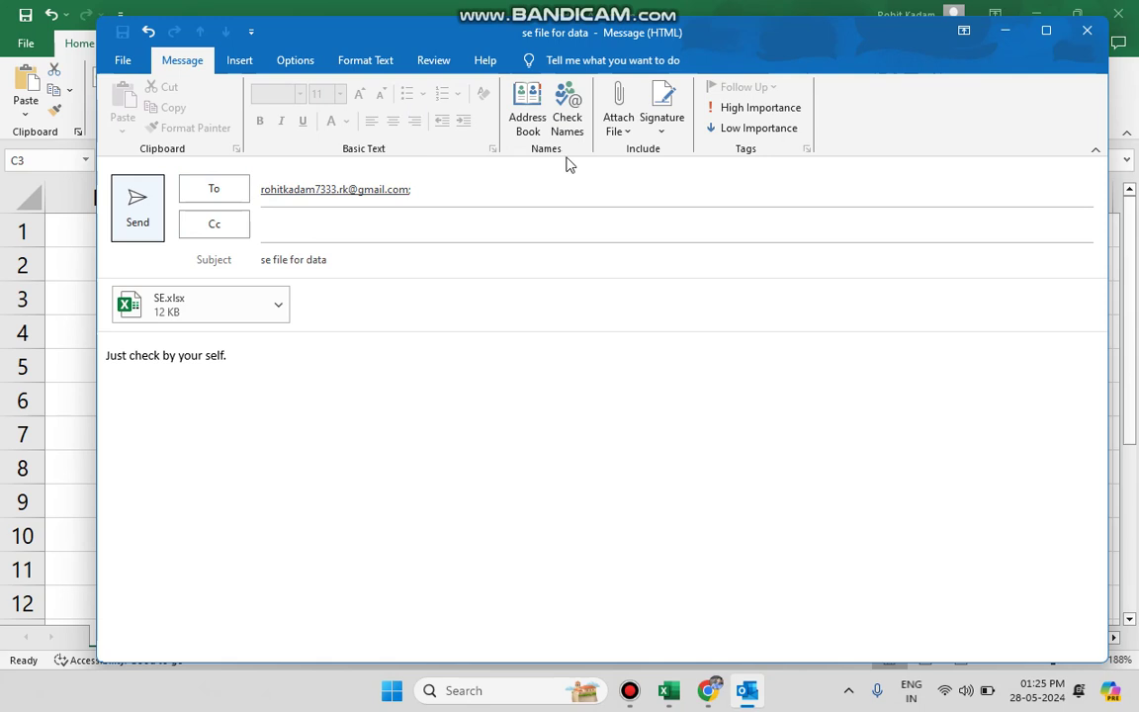
left_click(144, 230)
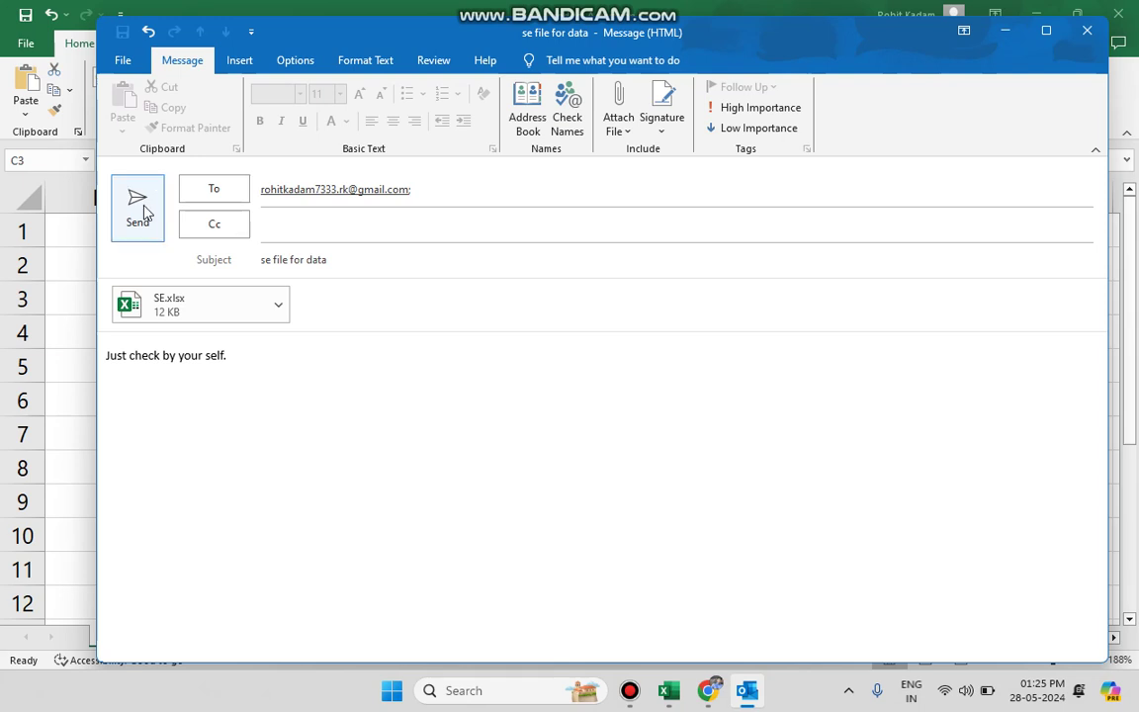
left_click(141, 213)
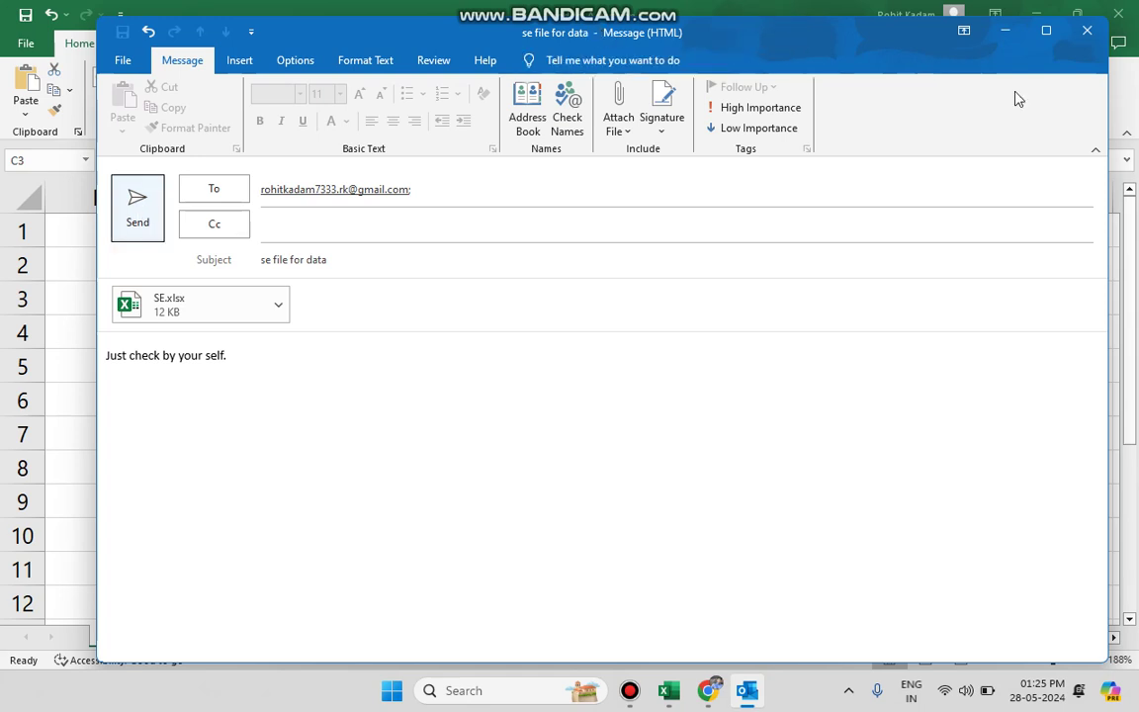
left_click(1087, 35)
Step: Examine the workbook's Export options for PDF/XPS and file type, and its Publish to Power BI options
left_click(135, 252)
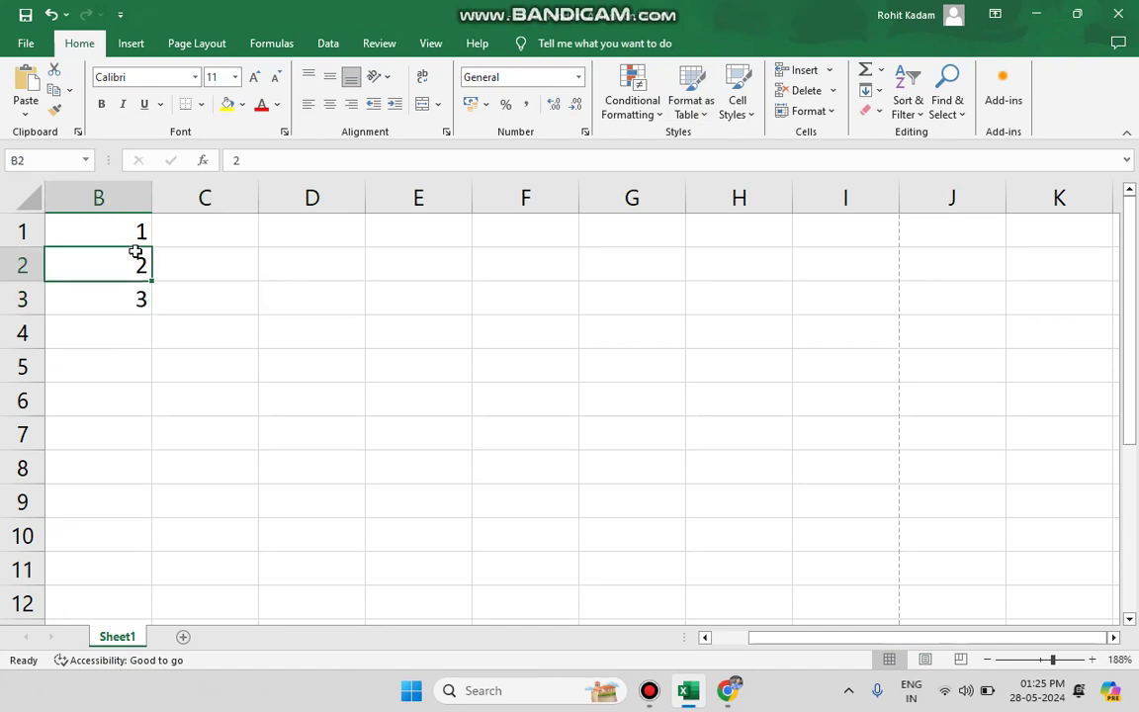
left_click(127, 196)
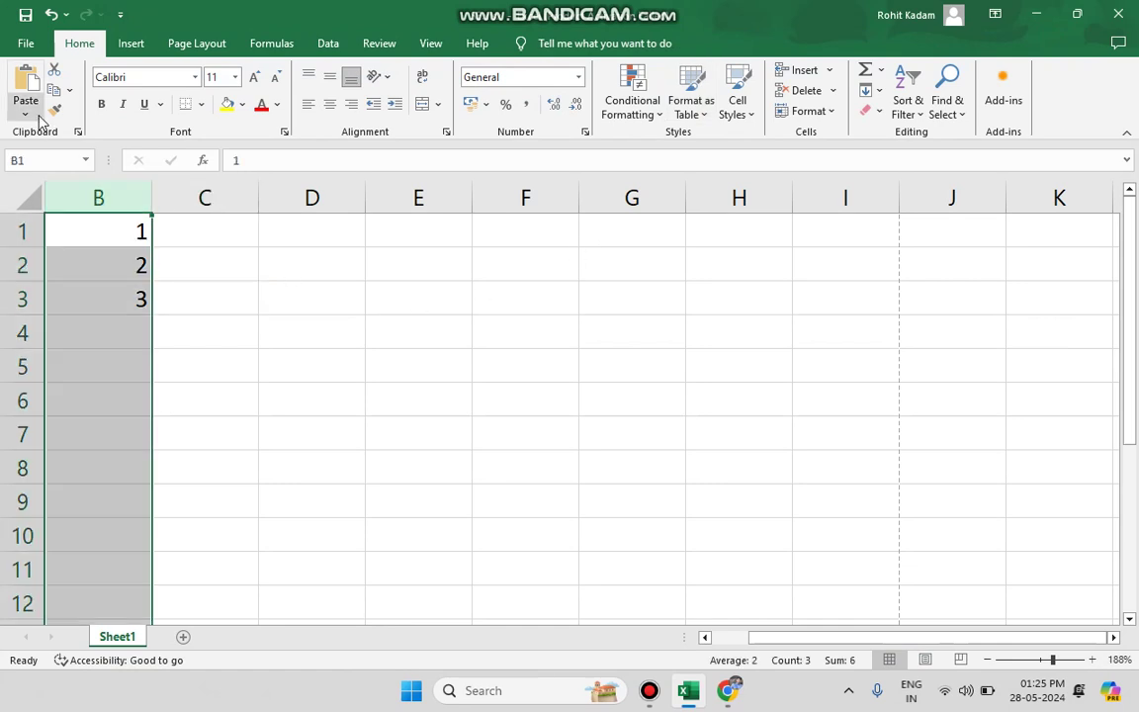
left_click(39, 42)
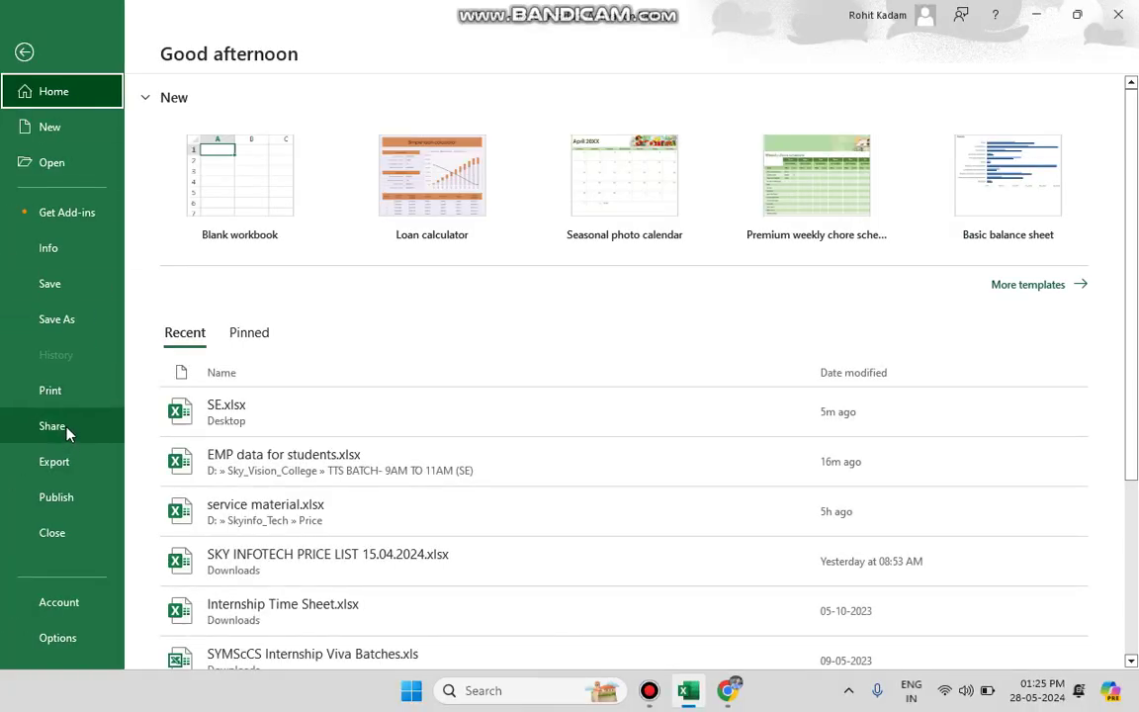
left_click(67, 461)
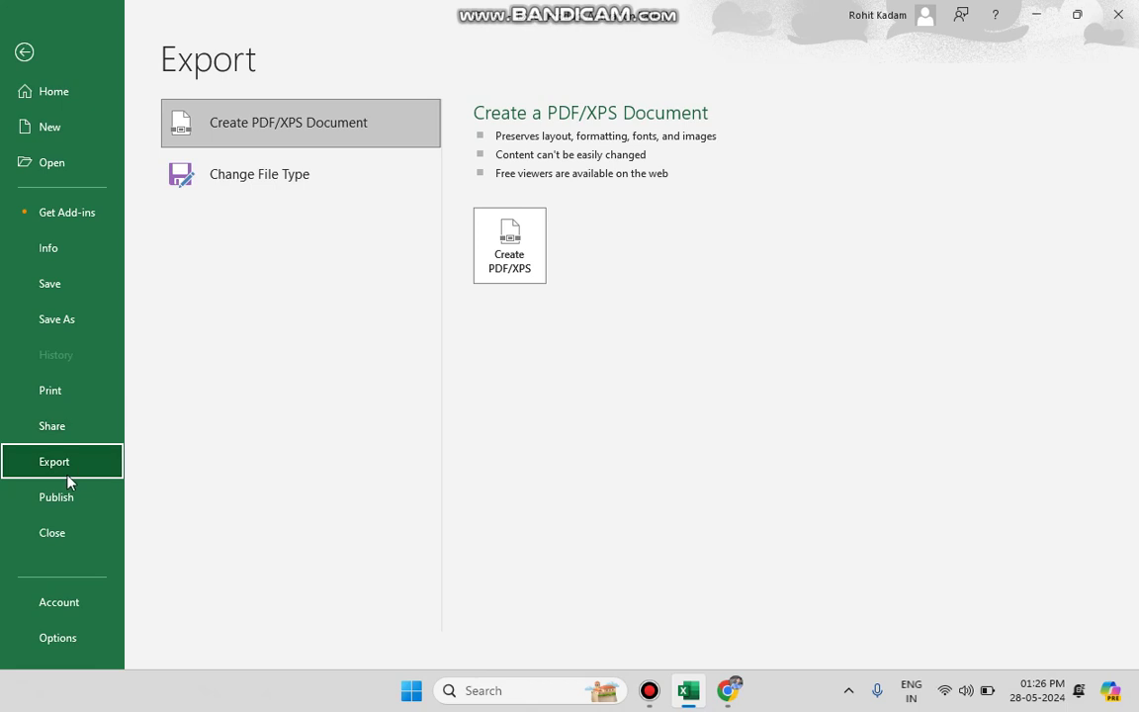
left_click(81, 506)
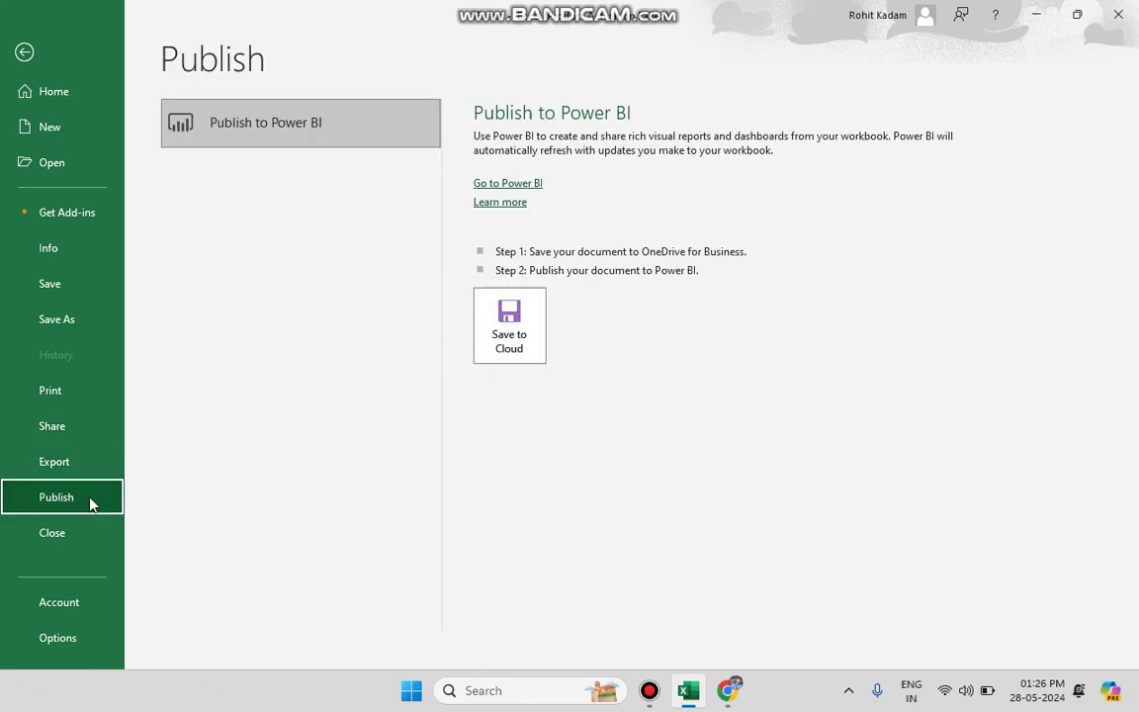